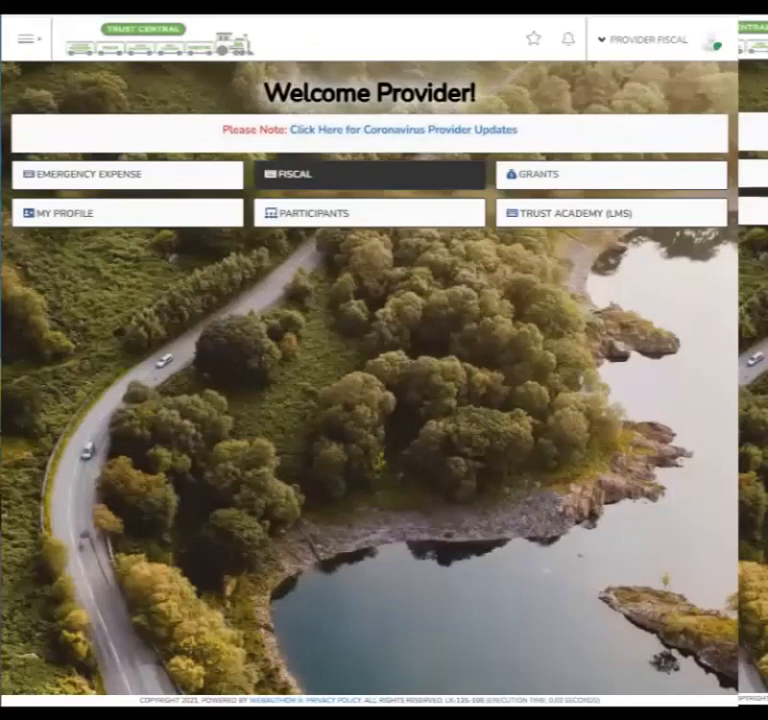
Start a new fiscal document in the Fiscal module with fiscal period 22-23 (10/01/22 - 9/30/23) - Training.
click(369, 175)
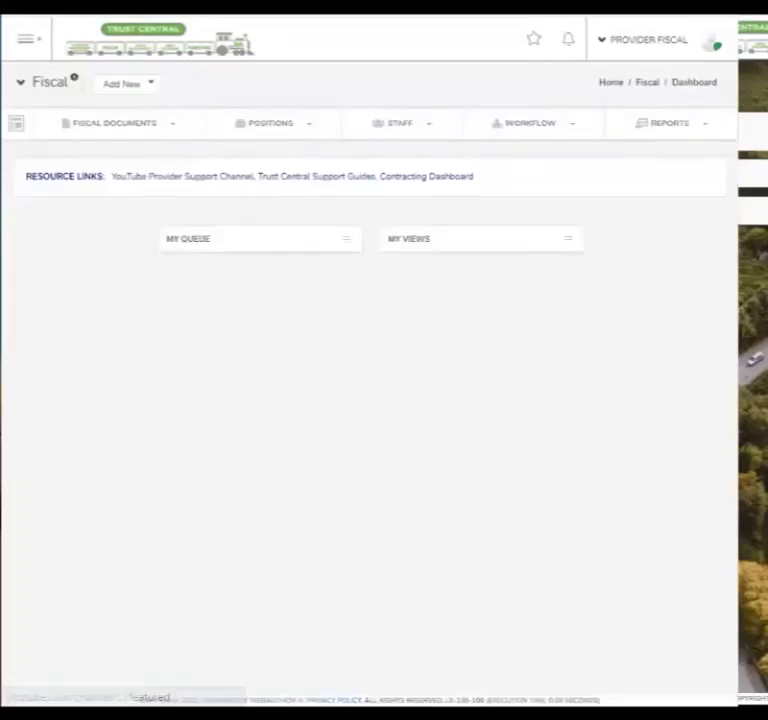
mouse_move(115, 124)
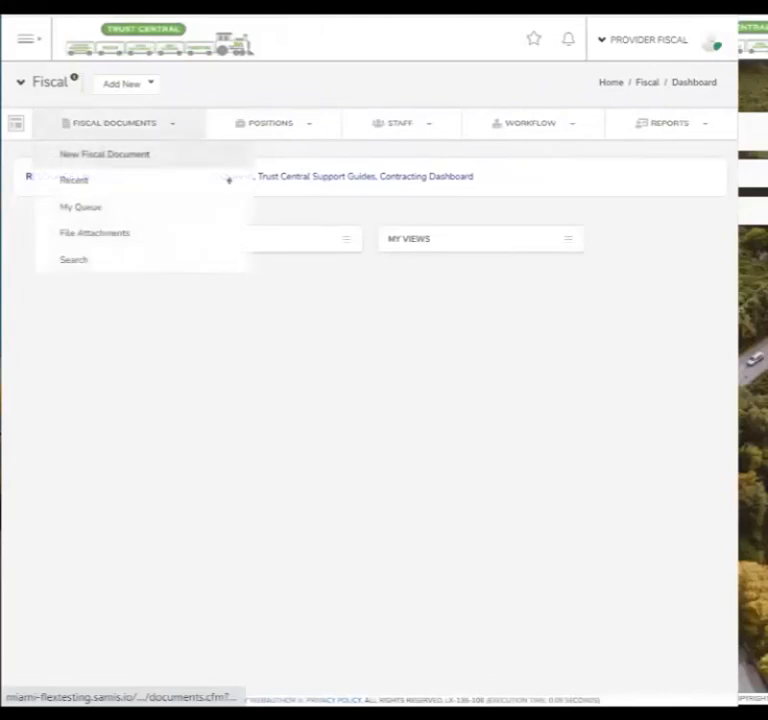
click(105, 154)
click(459, 207)
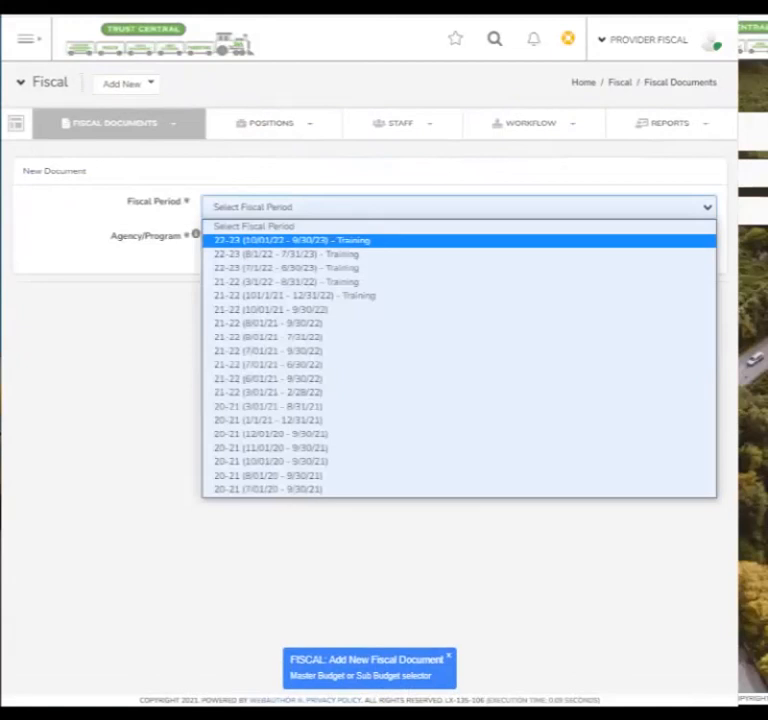
key(Return)
Select the My Sunny Training Agency Training Program as agency/program and set the document type to Reimbursement.
click(445, 241)
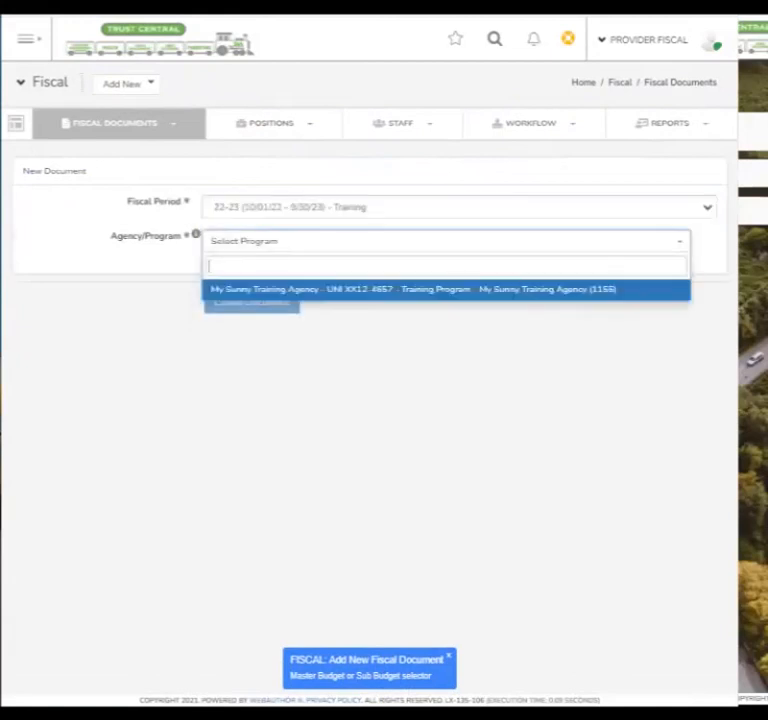
click(413, 290)
click(459, 275)
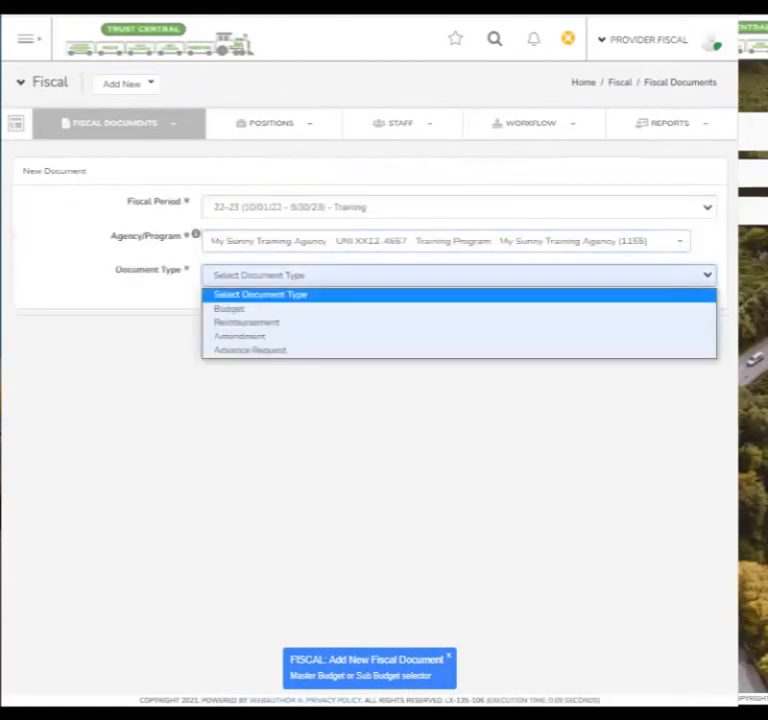
key(Down)
key(Down)
key(Return)
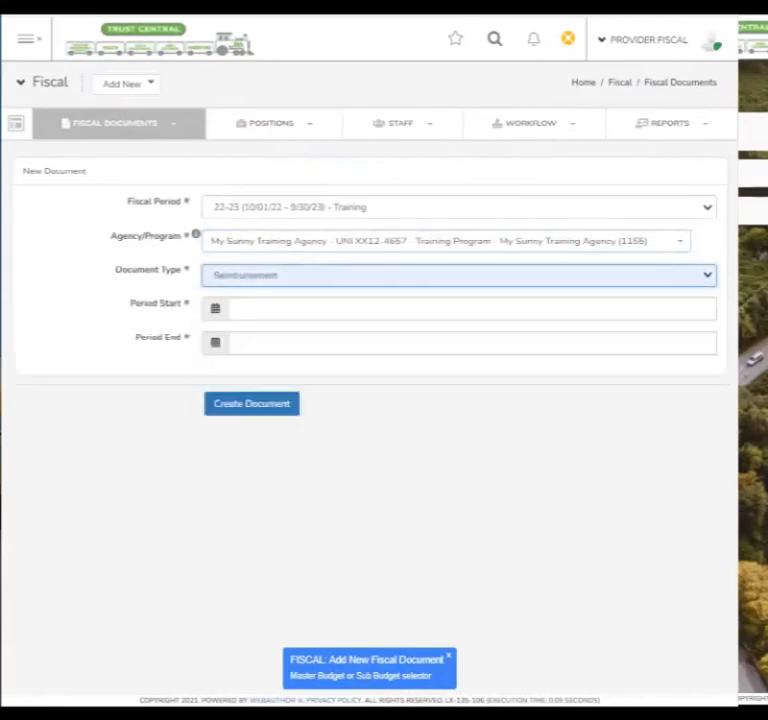
Set the reimbursement period from 01/01/2023 to 01/31/2023 and create the document.
click(472, 309)
click(369, 335)
click(369, 335)
click(369, 335)
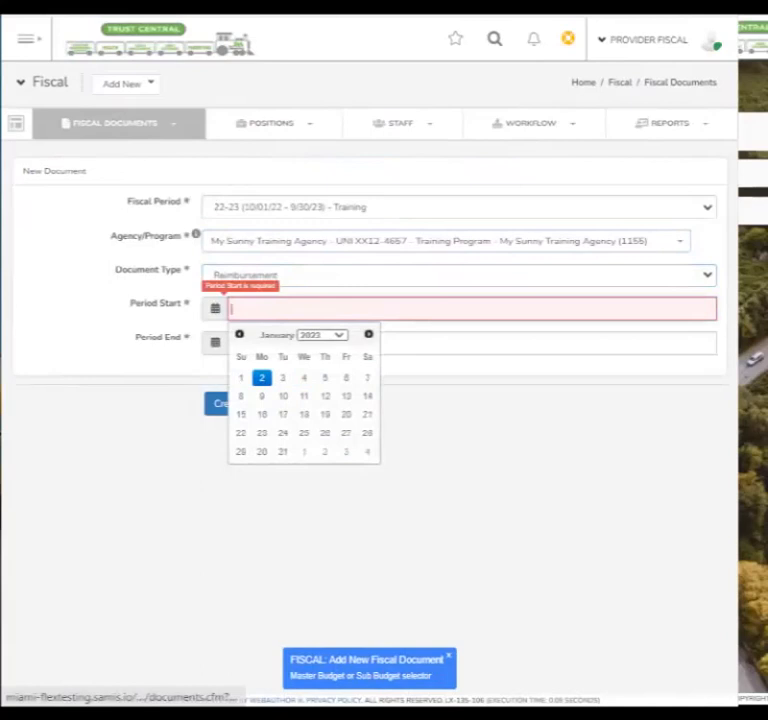
click(241, 378)
click(290, 343)
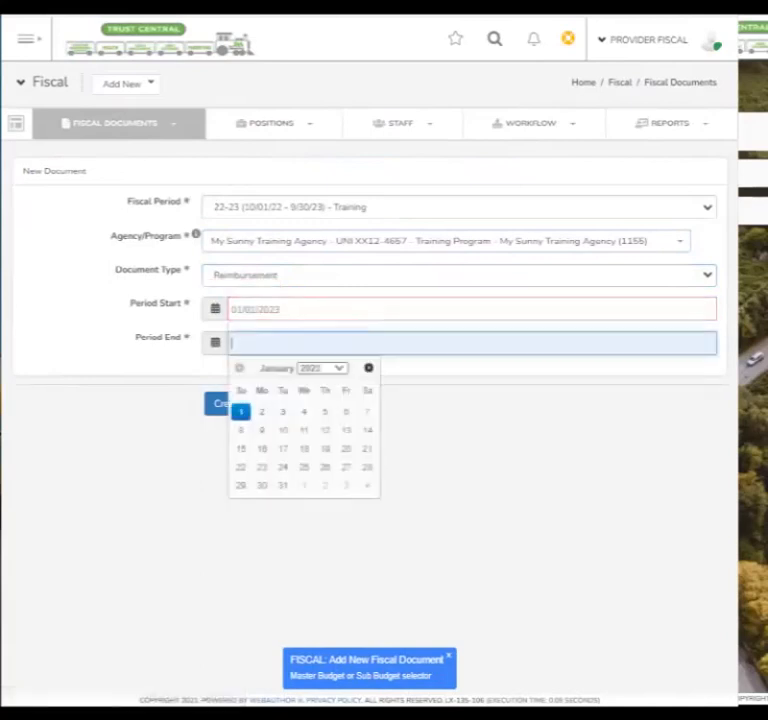
click(283, 485)
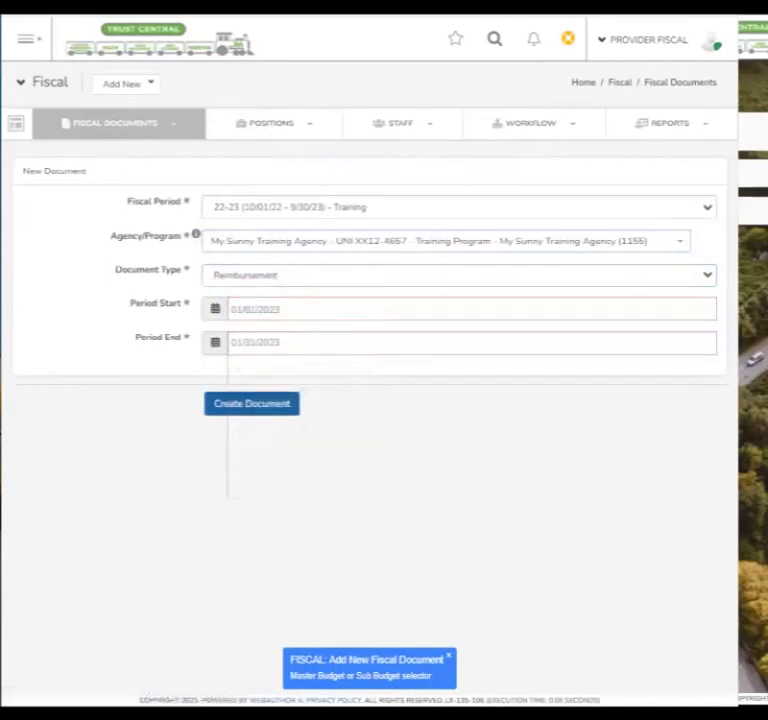
click(252, 403)
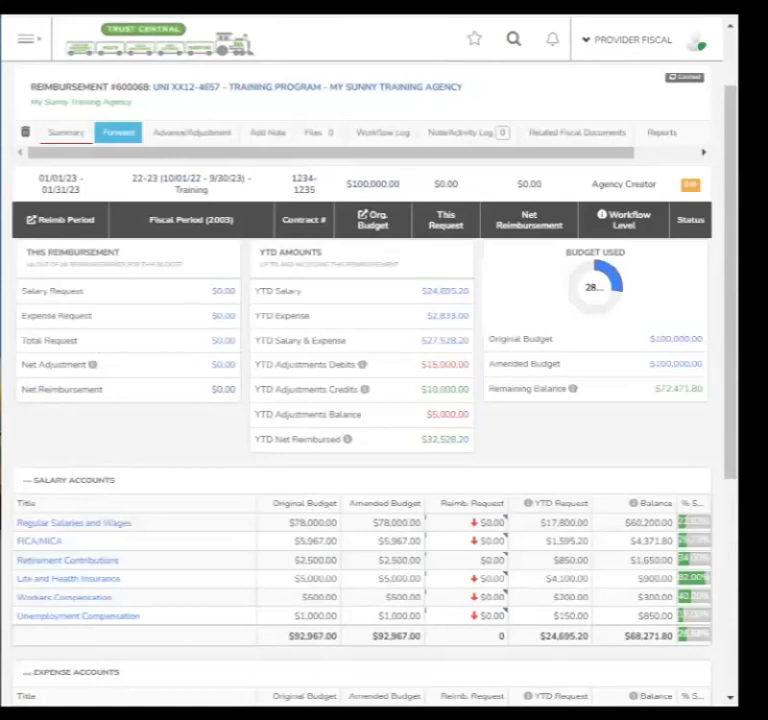
Open the Regular Salaries and Wages account and enter a salary of 4600 and FICA of 351 for Test Position 1.
scroll(370, 420, down, 5)
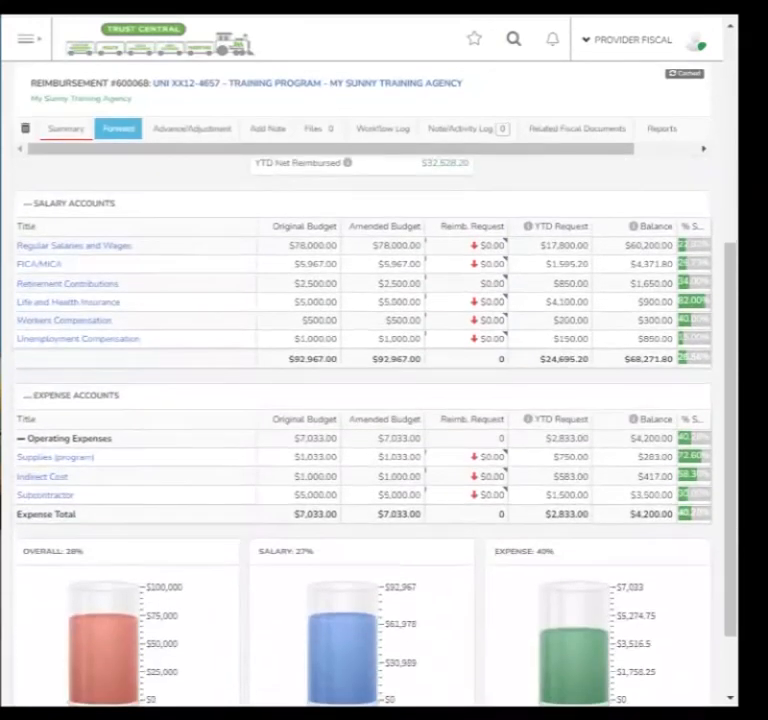
click(74, 246)
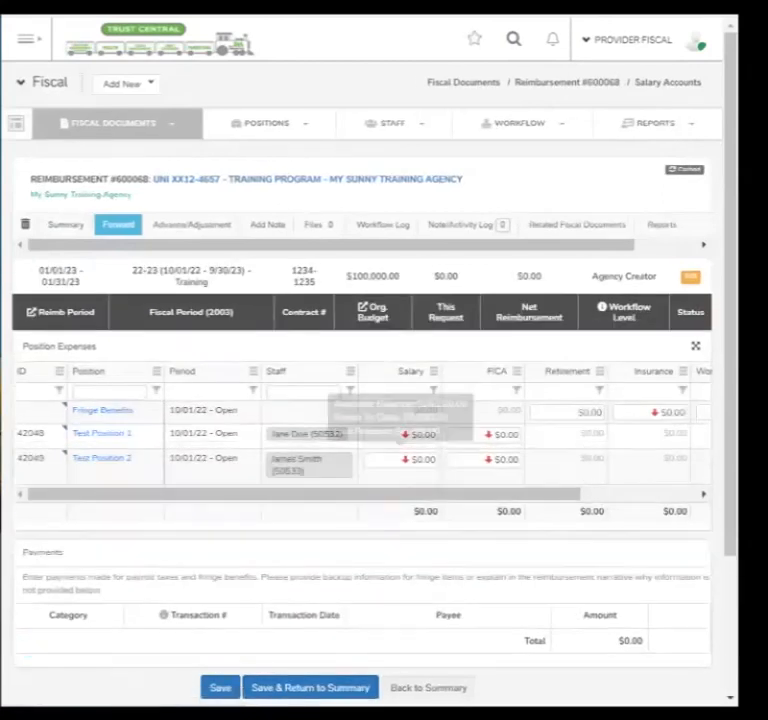
click(400, 435)
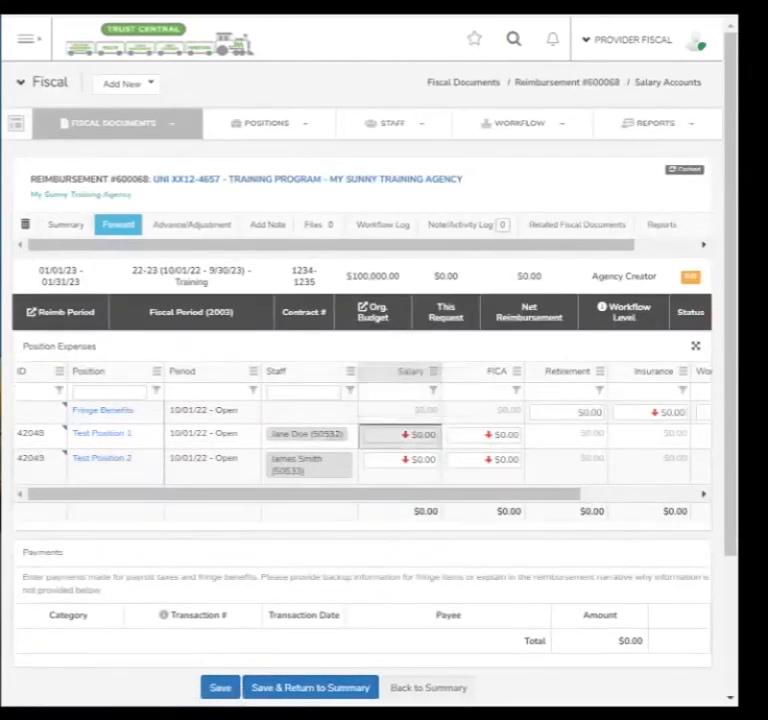
text(4600)
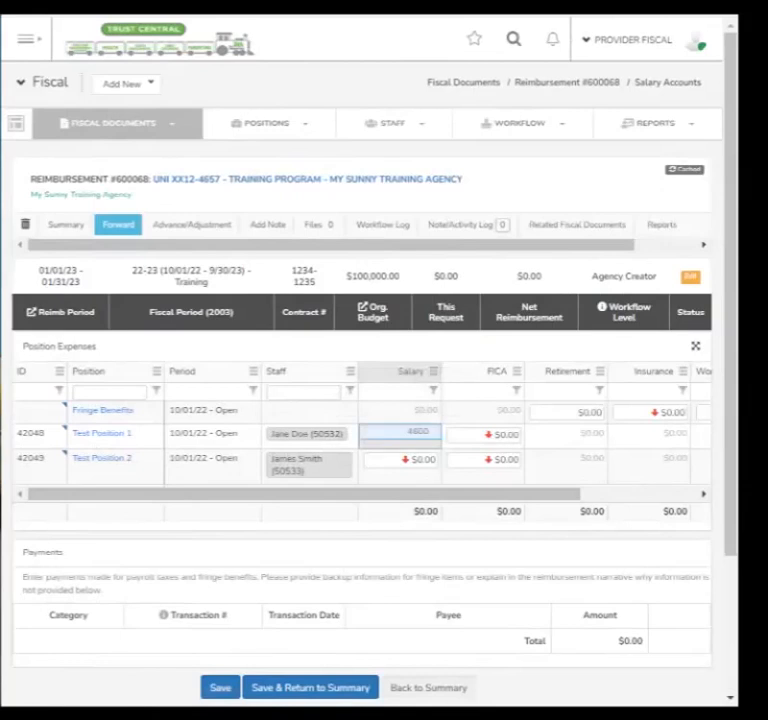
key(Tab)
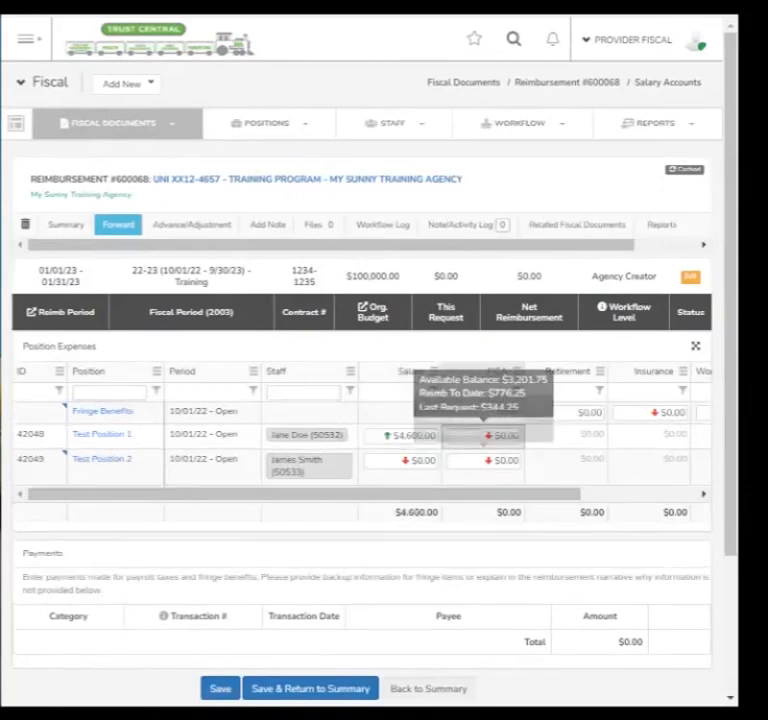
mouse_move(485, 461)
mouse_move(485, 436)
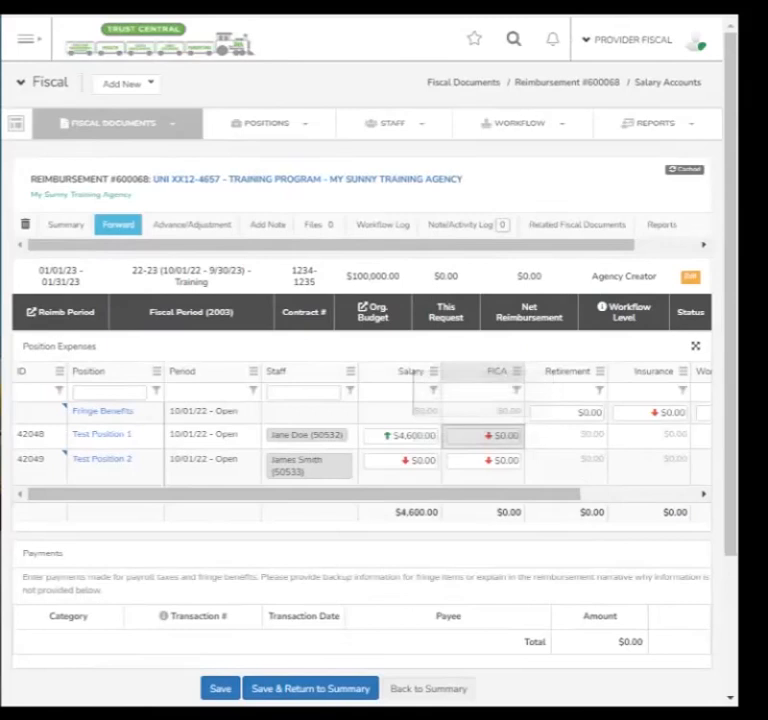
text(351)
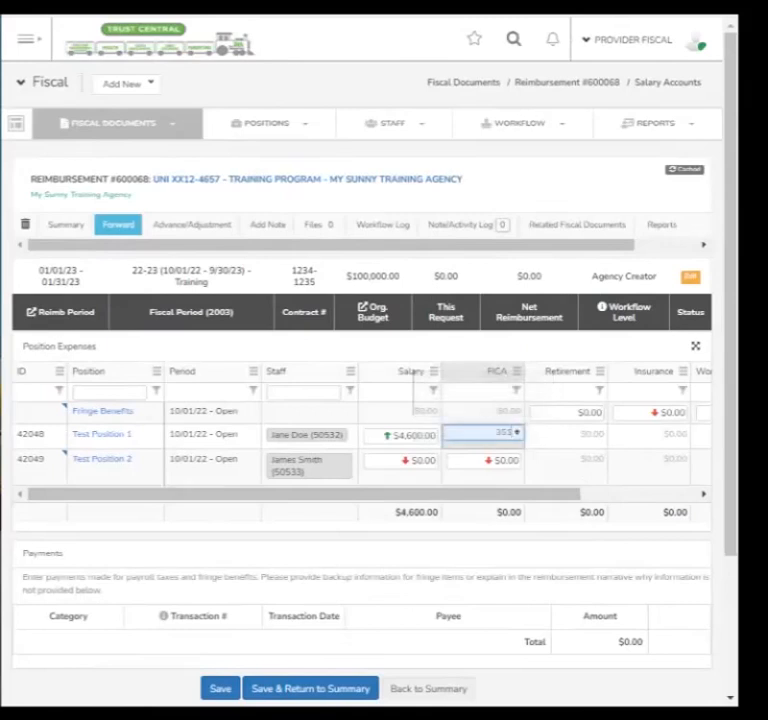
key(Tab)
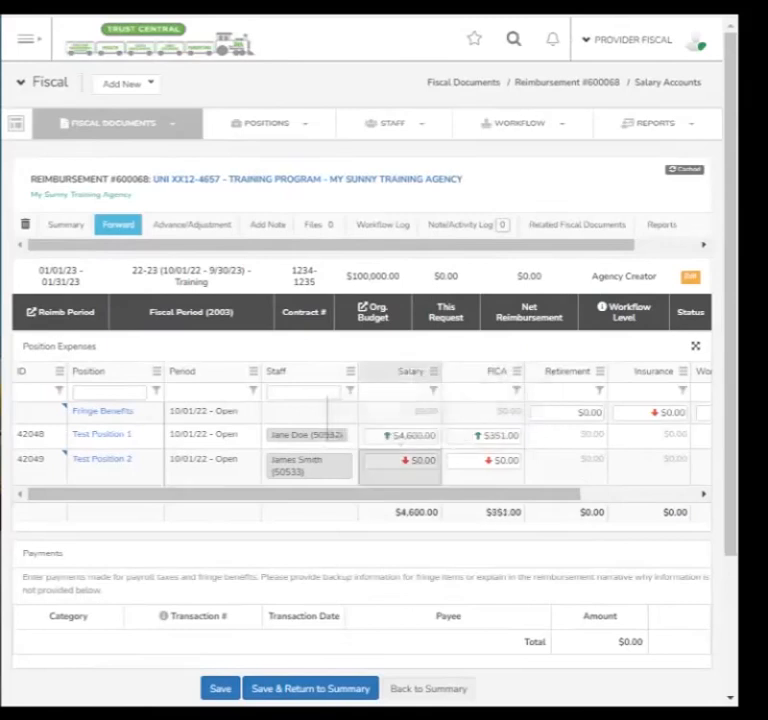
Enter a salary of 2500 and FICA of 267 for Test Position 2.
text(2500)
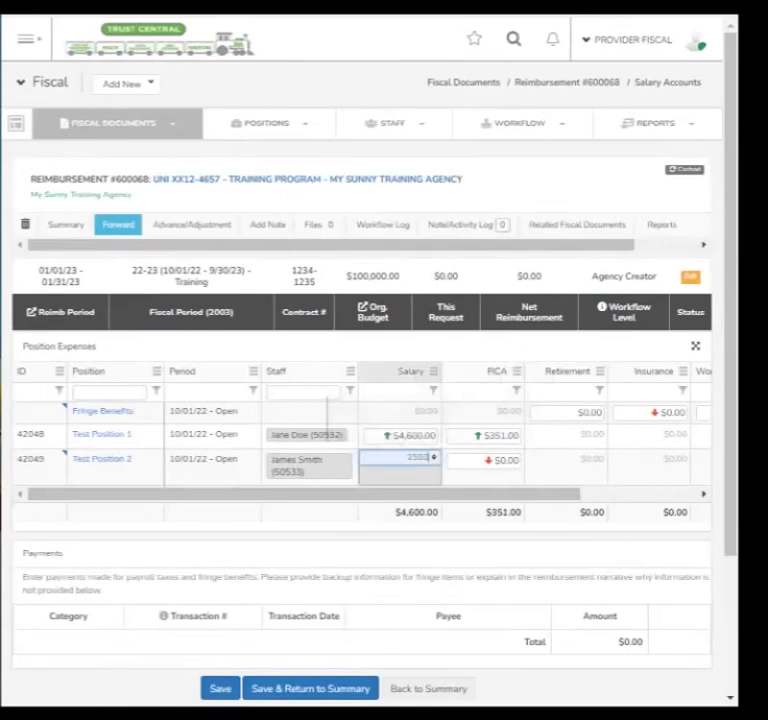
key(Tab)
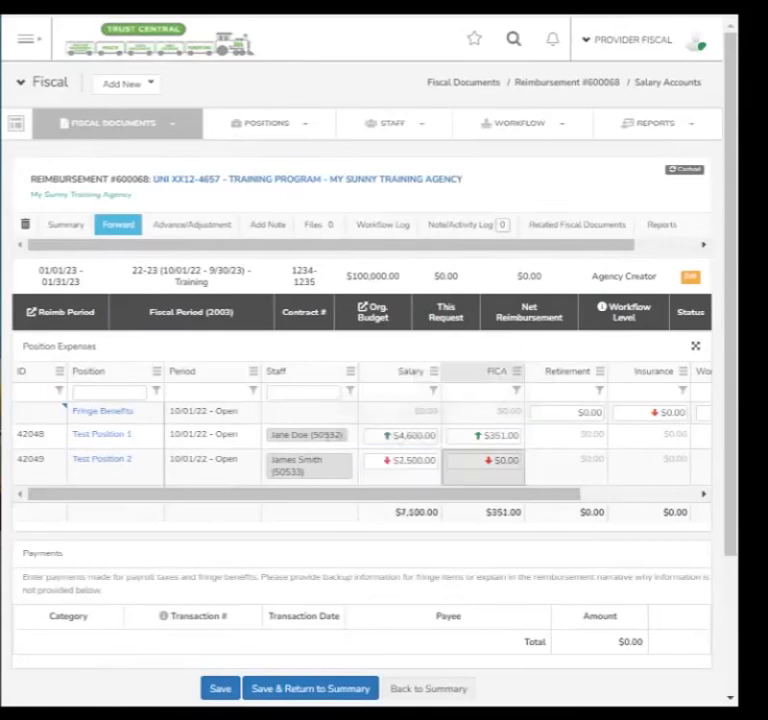
text(203)
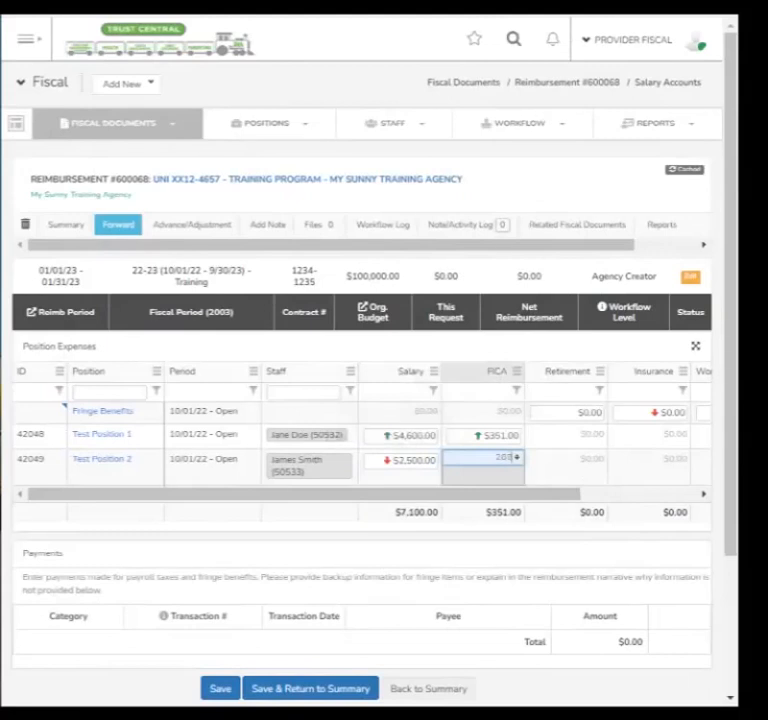
key(Tab)
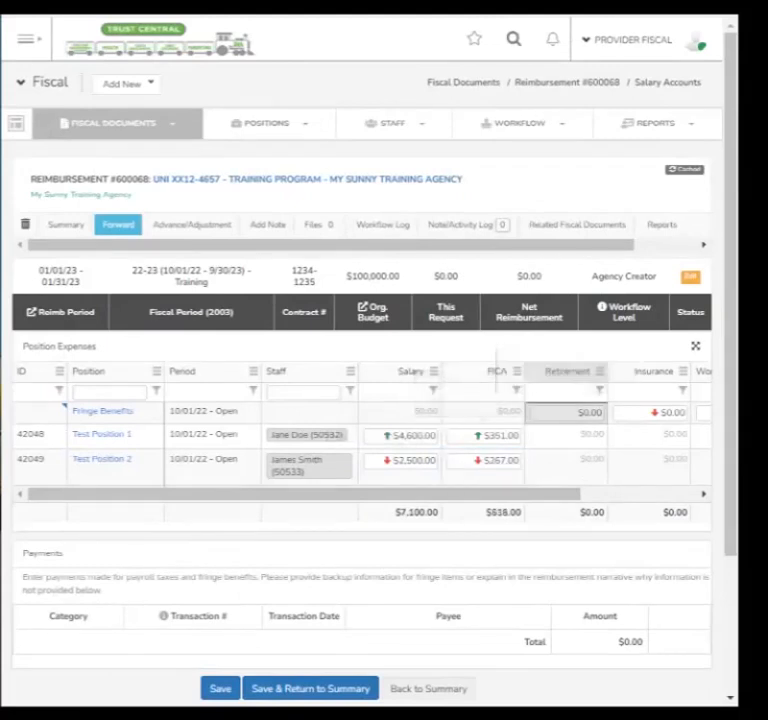
Enter 200 for retirement and 300 for insurance in the Fringe Benefits row.
text(200)
key(Tab)
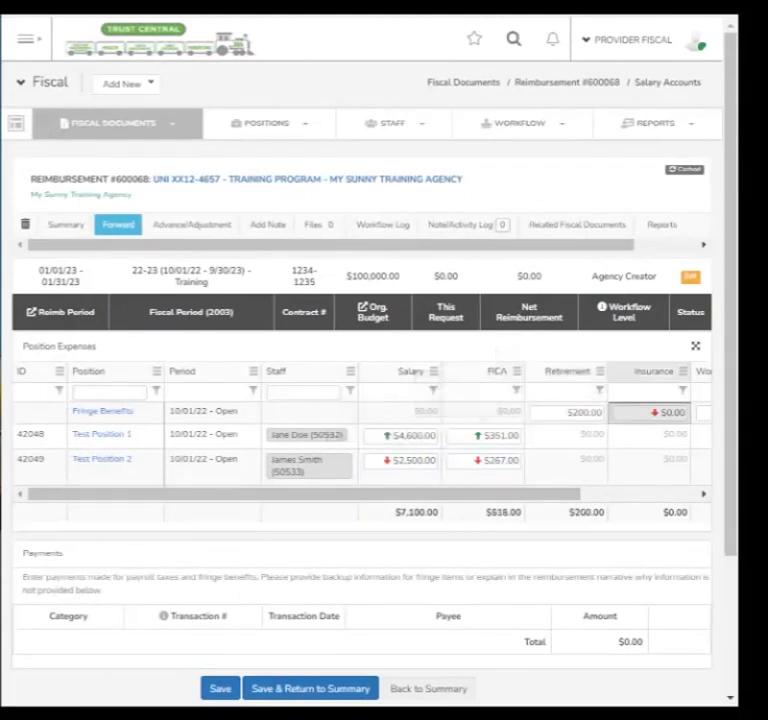
text(330)
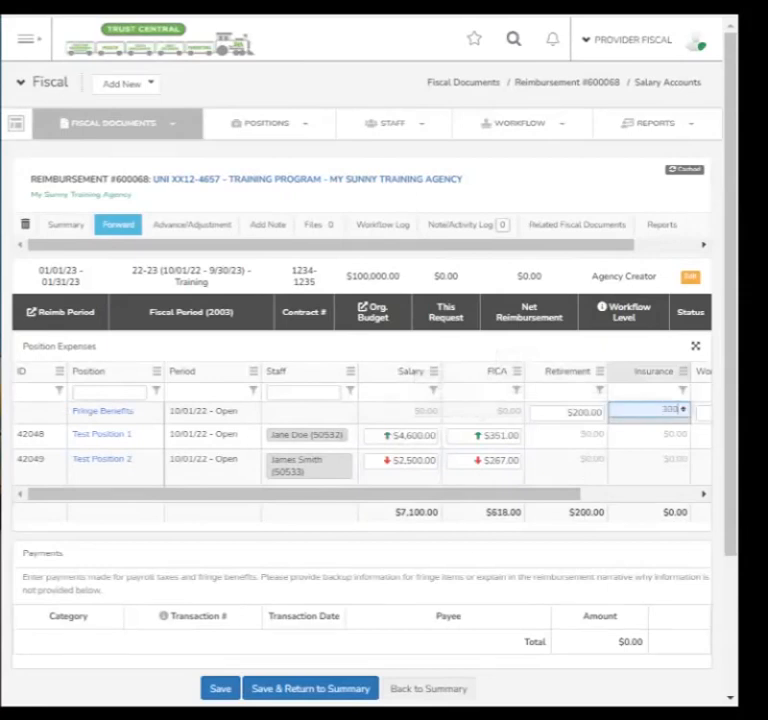
key(Tab)
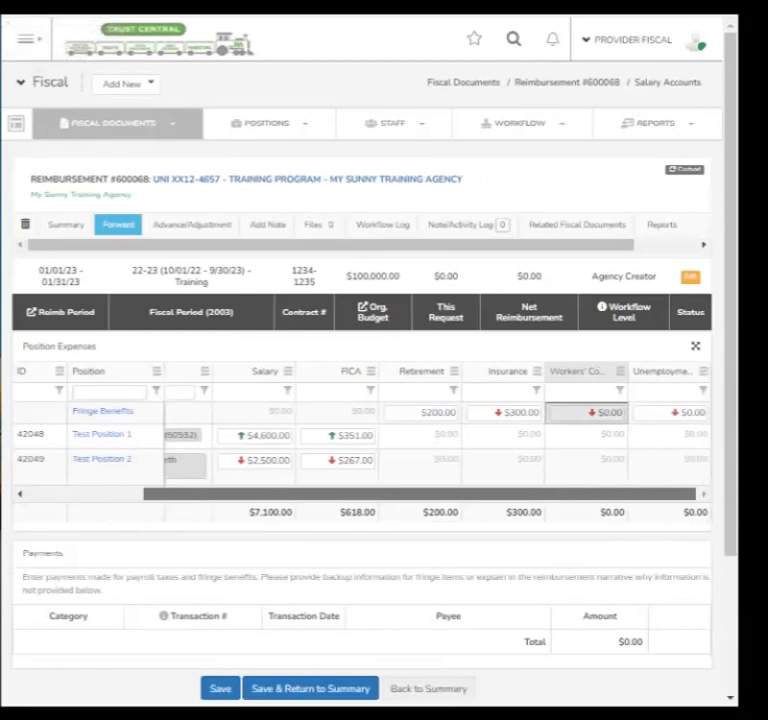
Add a payment with the category Salary and transaction number 12345.
drag(420, 494, 304, 494)
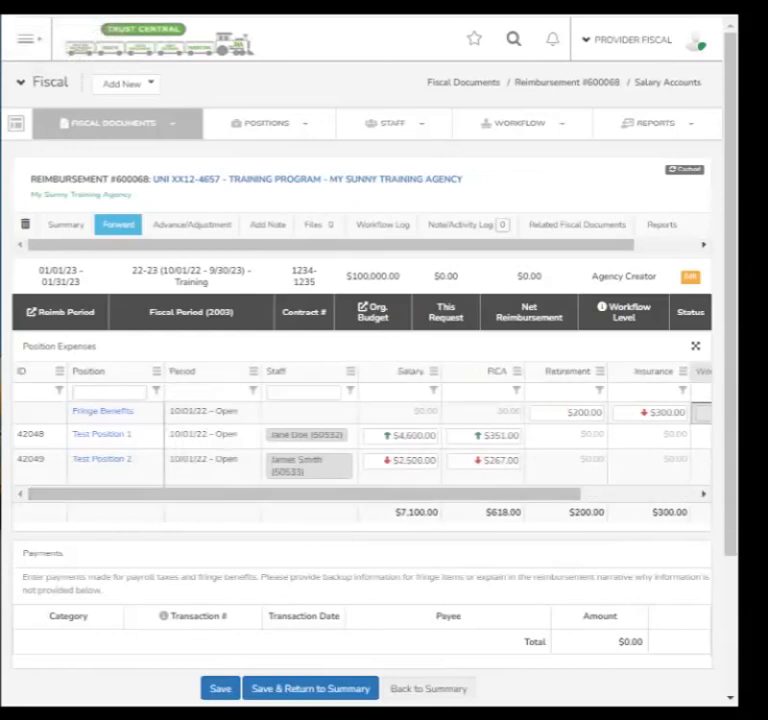
scroll(370, 400, down, 4)
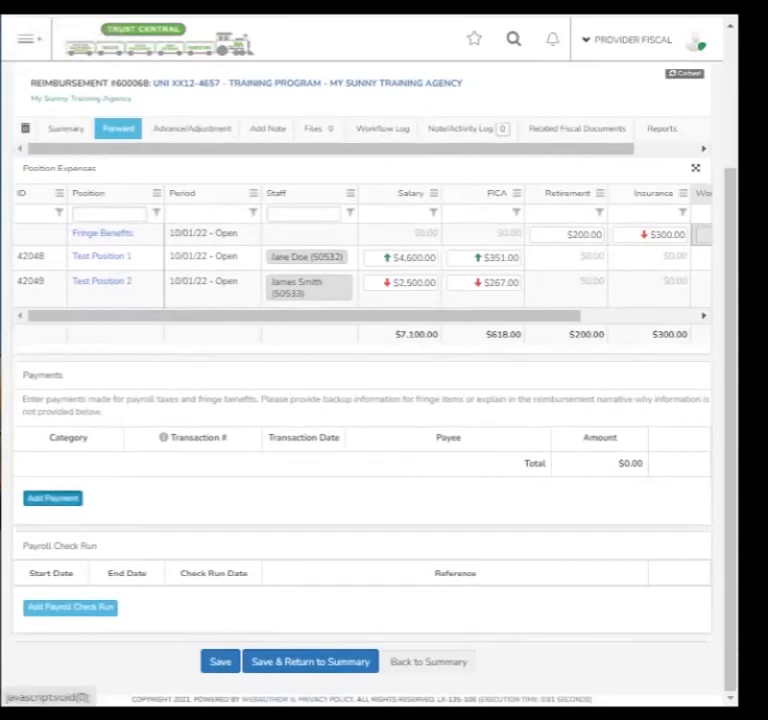
click(52, 497)
click(67, 468)
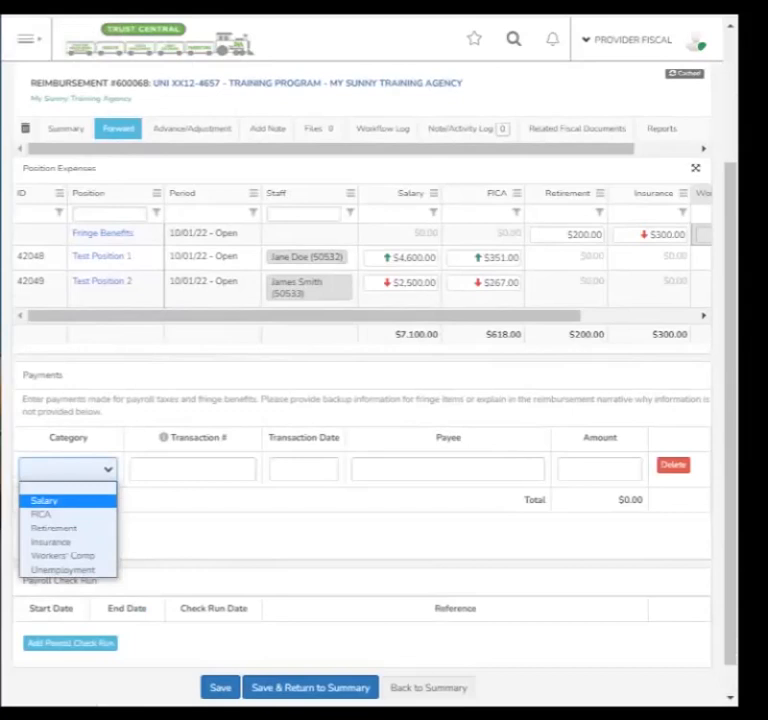
click(45, 501)
click(192, 469)
click(157, 507)
Complete the Salary payment with transaction date 01/20/2023, payee Payroll and amount 80000.
click(303, 469)
click(410, 494)
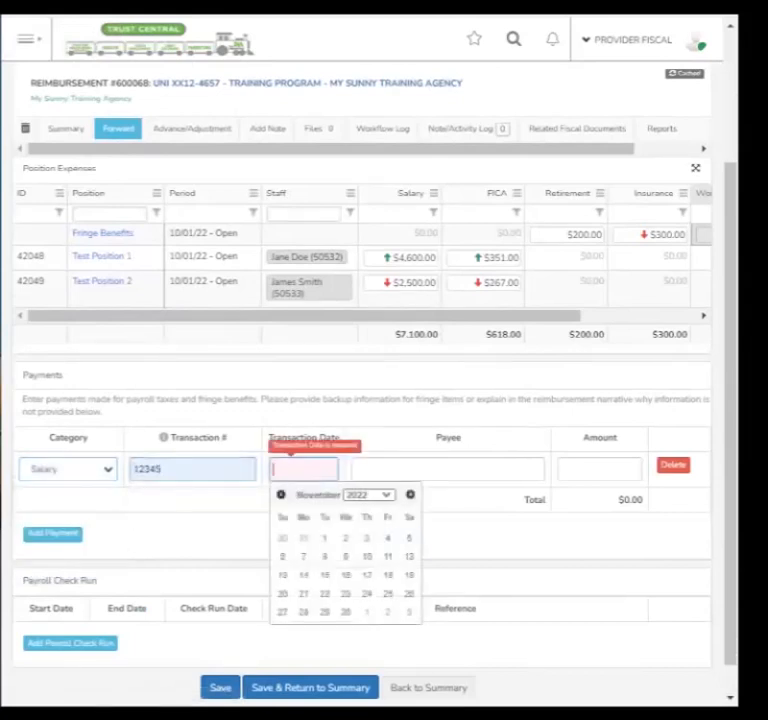
click(410, 494)
click(410, 494)
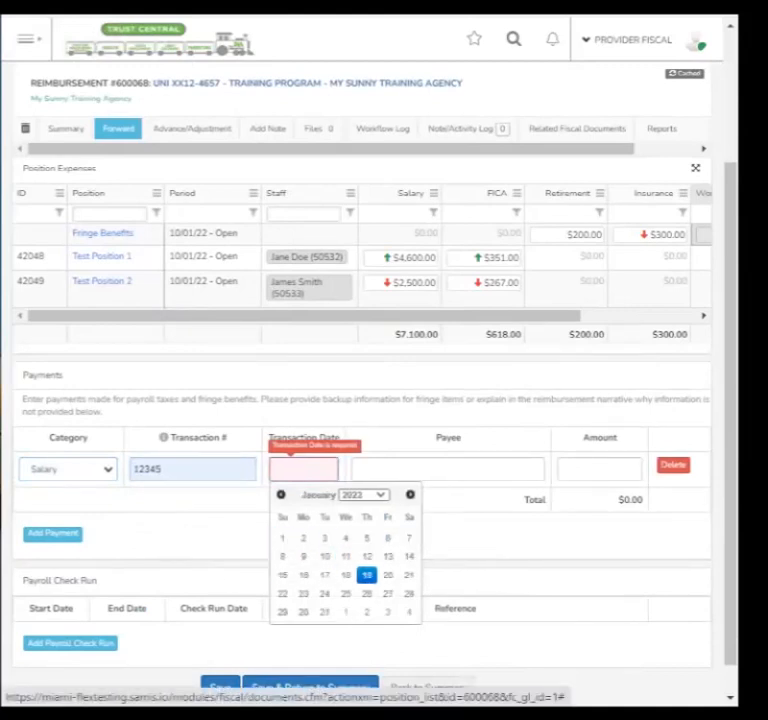
click(388, 575)
key(Tab)
text(Payroll)
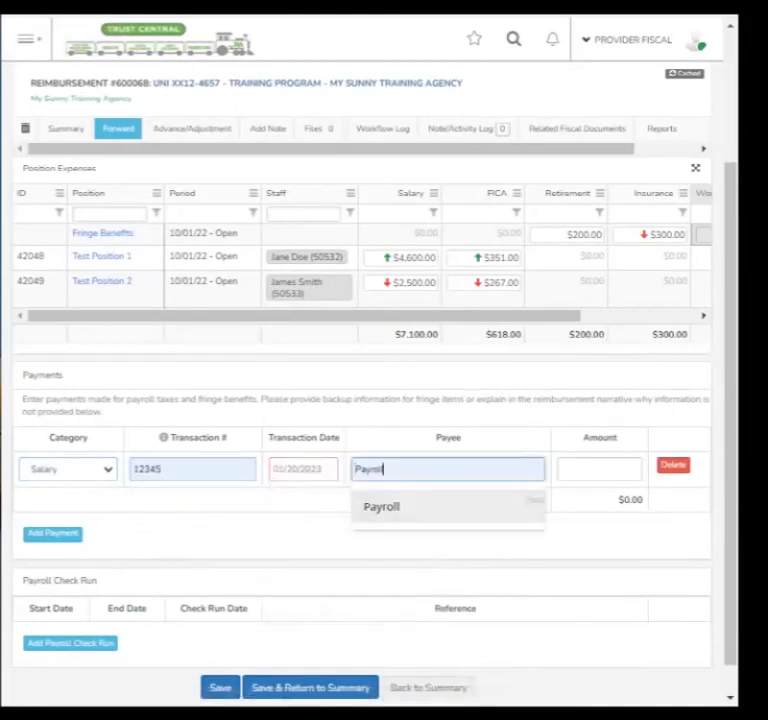
key(Tab)
key(Down)
click(575, 507)
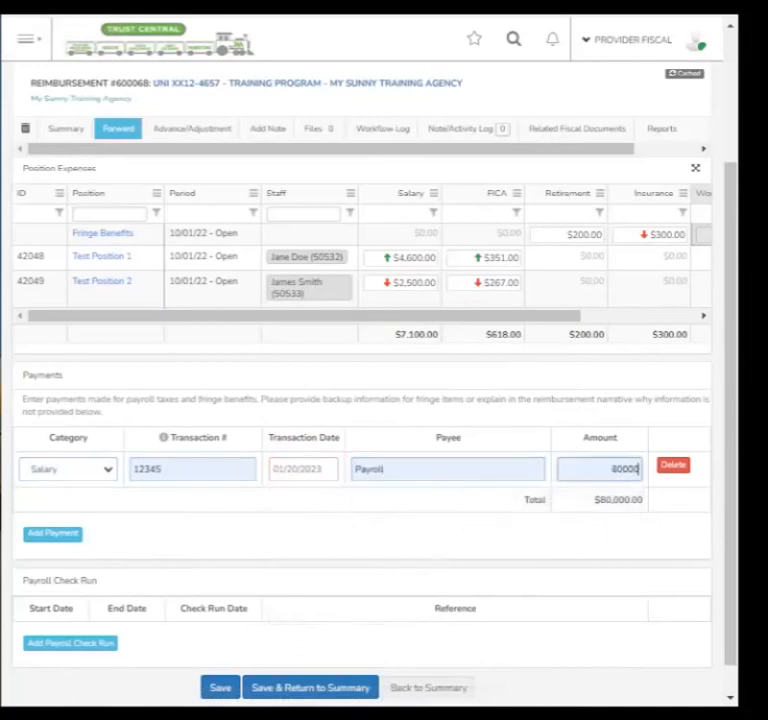
Add a second payment with the category FICA and transaction number 12346.
click(53, 534)
click(68, 505)
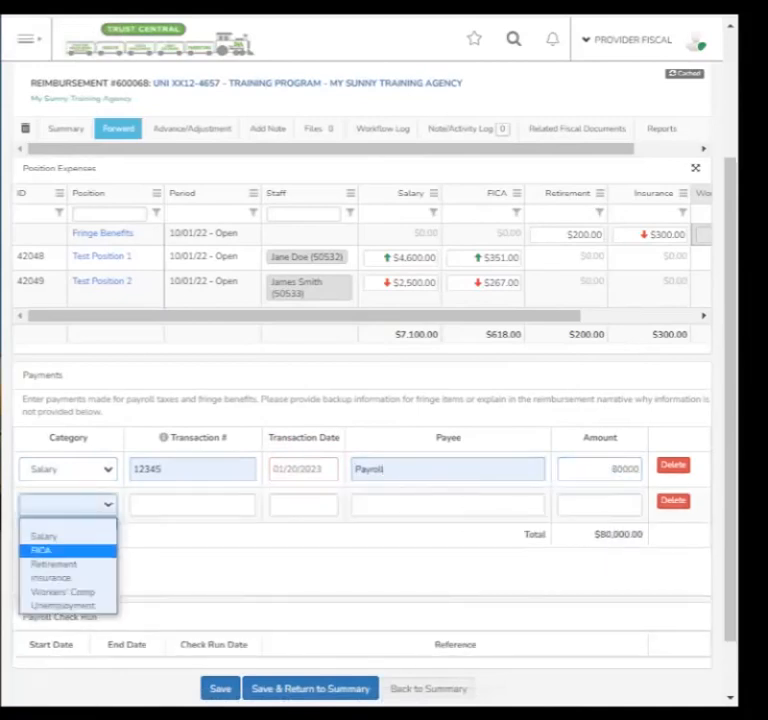
click(41, 550)
key(Tab)
key(Down)
key(Return)
key(Tab)
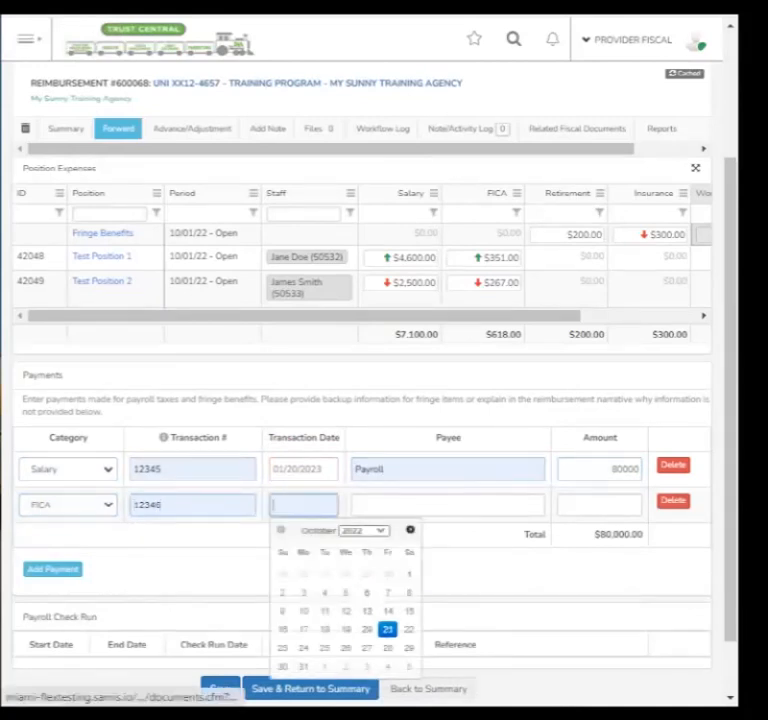
Complete the FICA payment with transaction date 01/20/2023, payee IRS and amount 4000.
click(410, 530)
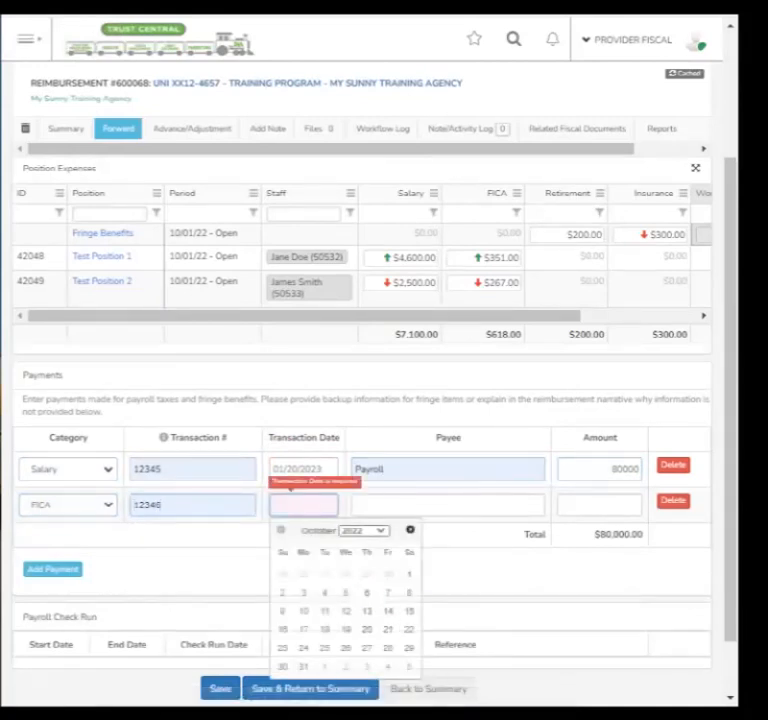
click(410, 530)
click(410, 530)
click(388, 611)
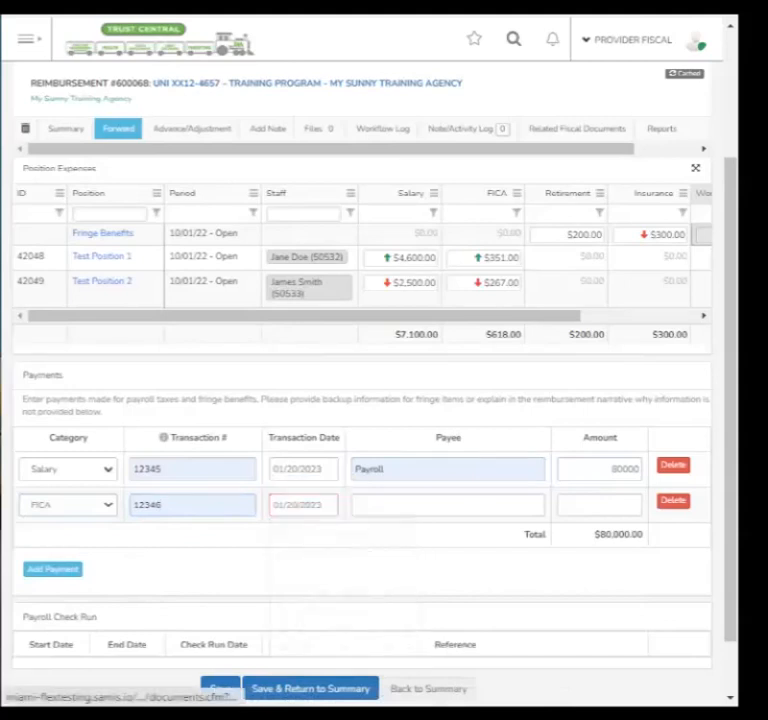
click(447, 505)
text(IRS)
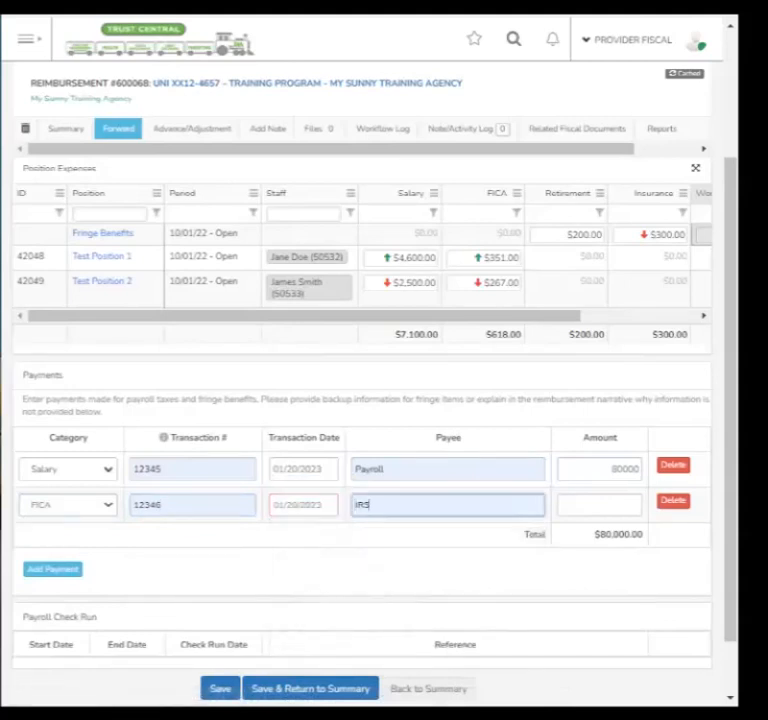
key(Tab)
text(4000)
Add a third payment with the category Retirement and transaction number 12347.
click(53, 569)
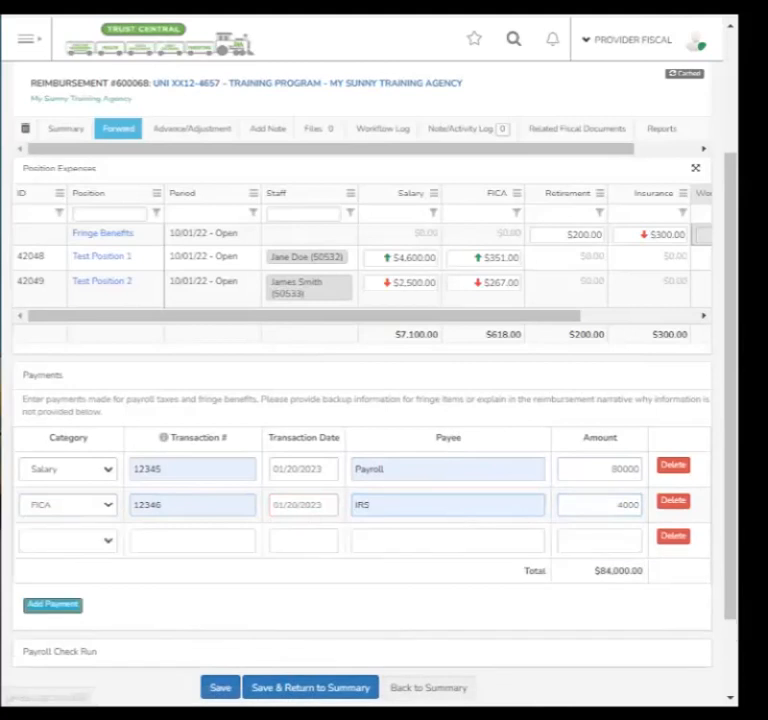
click(68, 540)
click(54, 599)
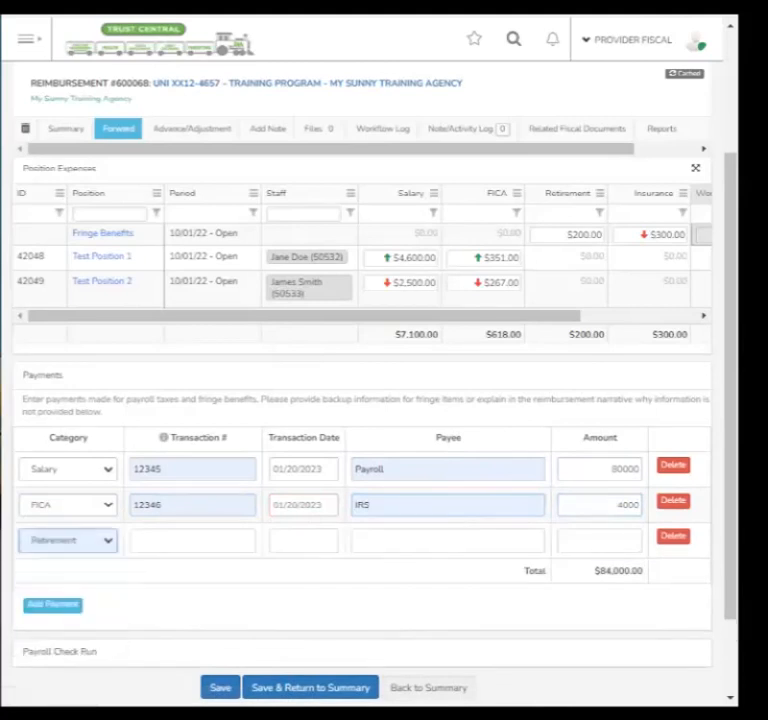
click(192, 540)
click(160, 578)
Complete the Retirement payment with transaction date 01/27/2023, payee Retirement and amount 1000.
click(303, 540)
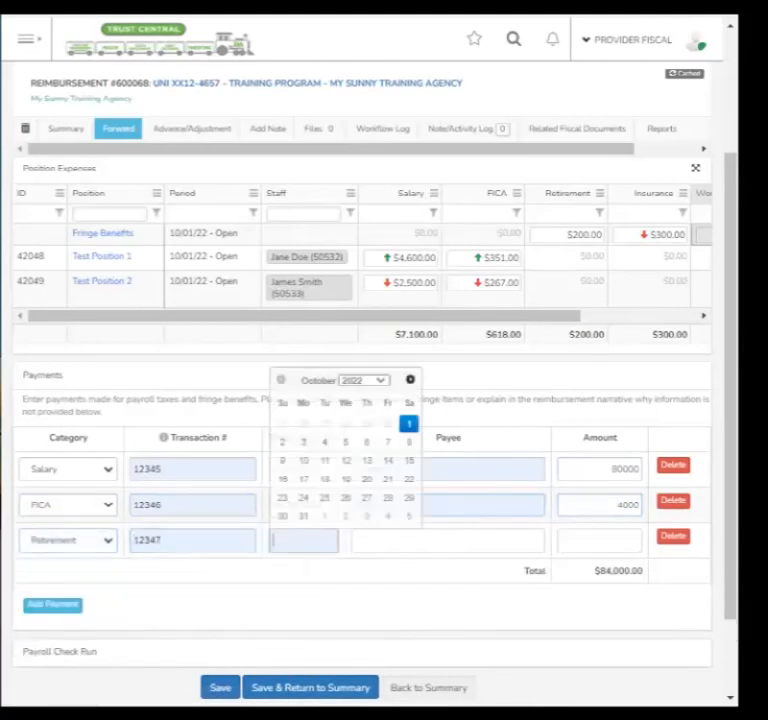
click(410, 380)
click(410, 380)
click(410, 380)
click(388, 479)
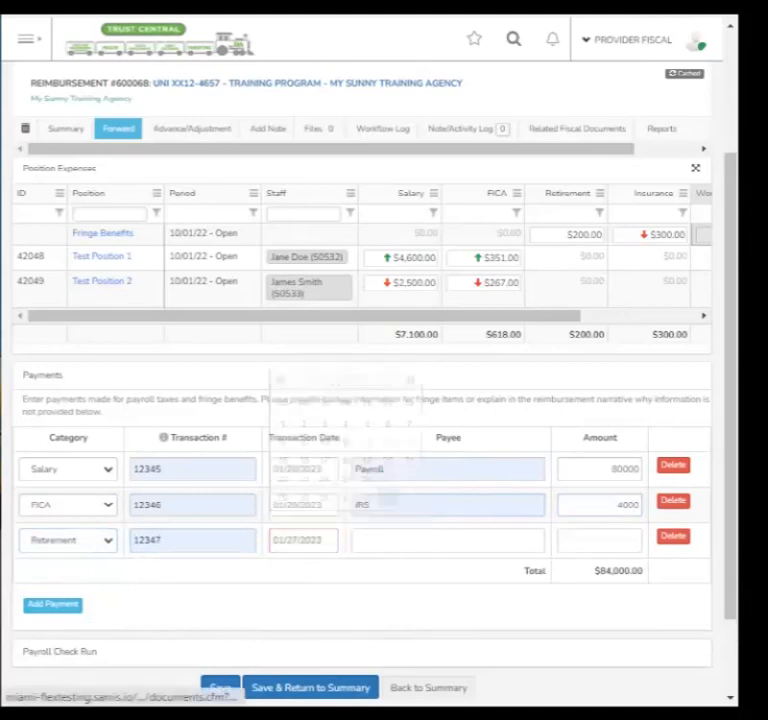
click(420, 540)
key(Return)
key(Tab)
text(1000)
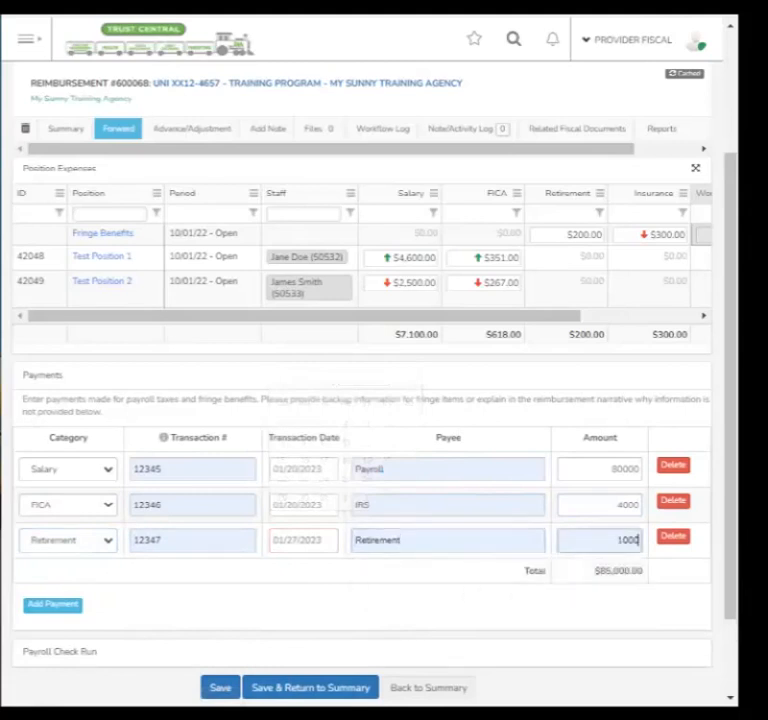
click(52, 604)
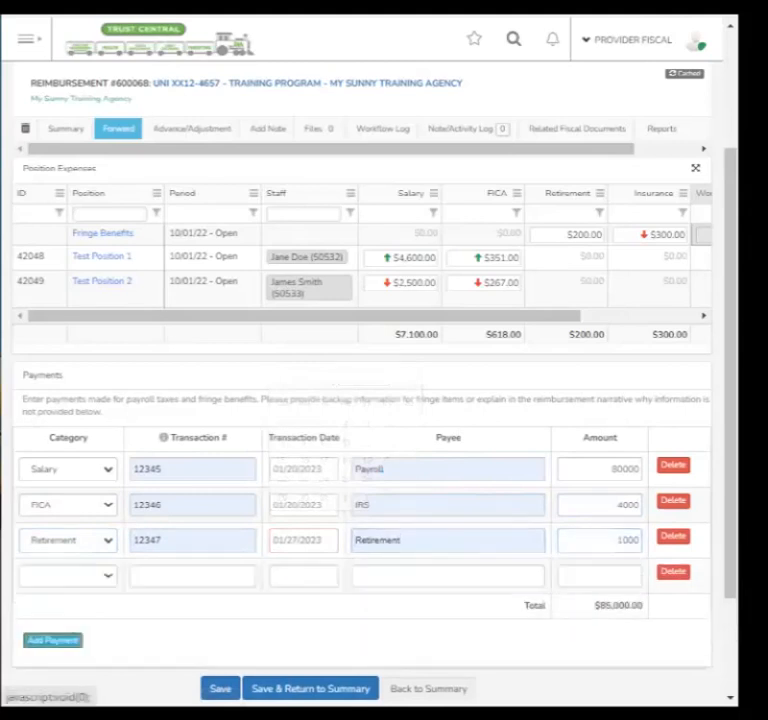
click(68, 576)
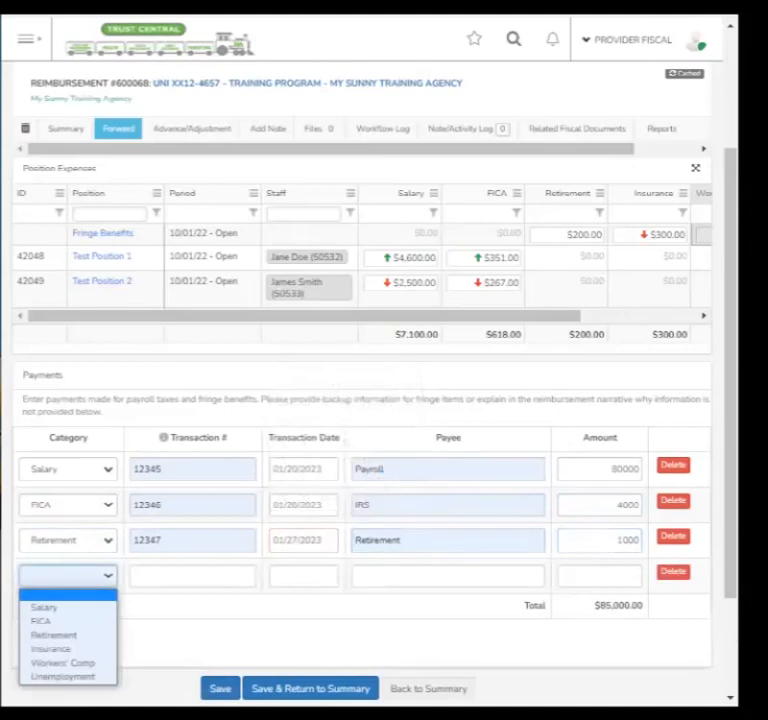
click(68, 576)
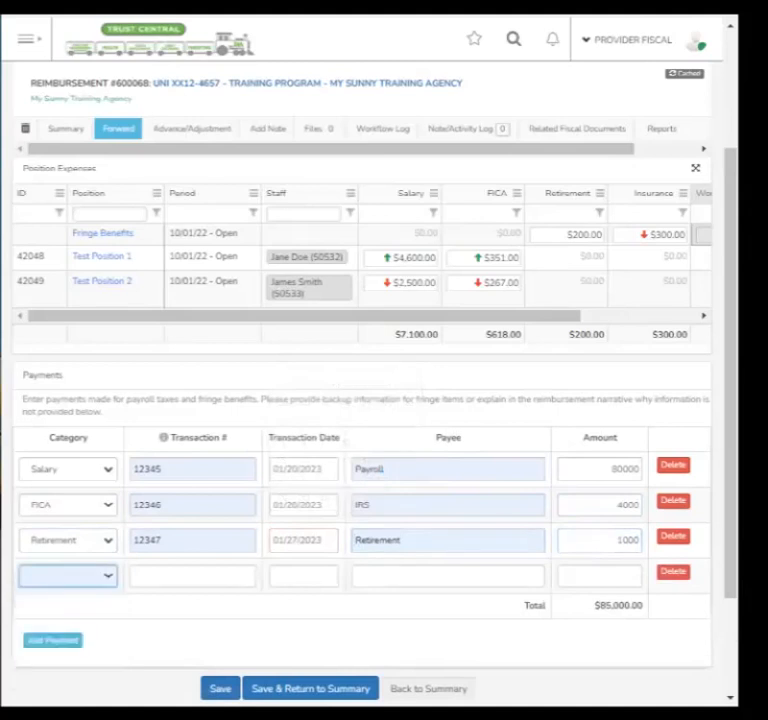
click(672, 571)
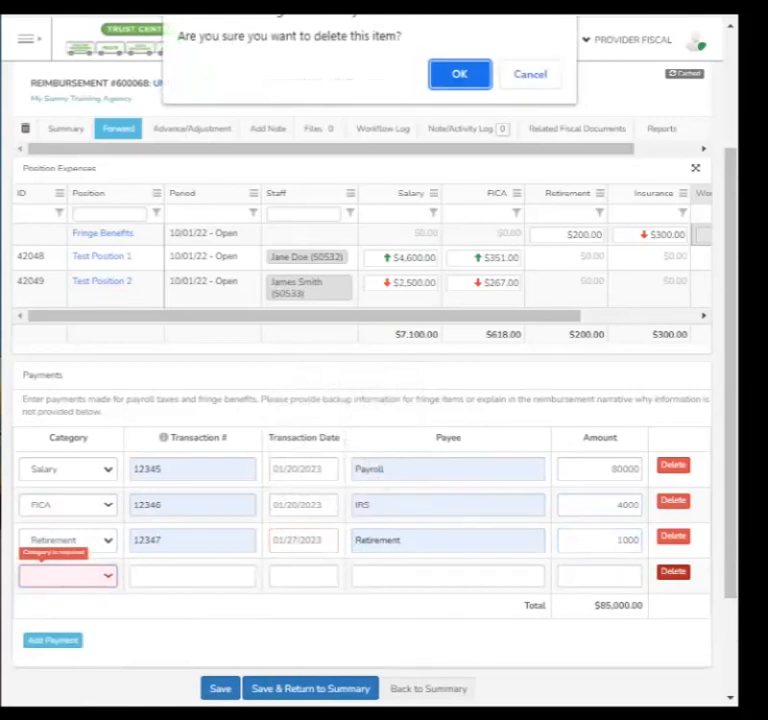
key(Return)
Add a payroll check run from 01/02/2023 to 01/13/2023 with check run date 01/20/2023, and save the salary entries, returning to the summary.
scroll(360, 400, down, 1)
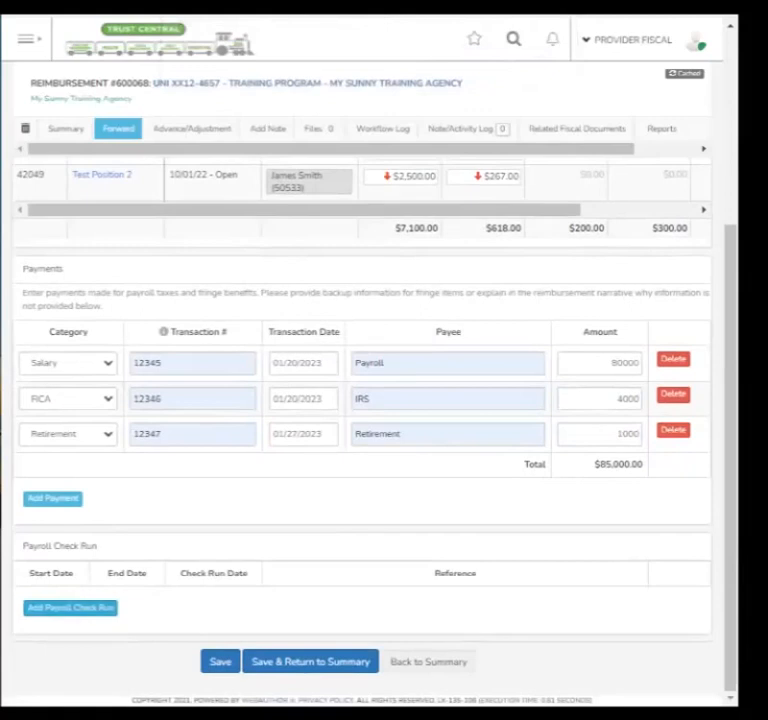
click(70, 607)
click(47, 603)
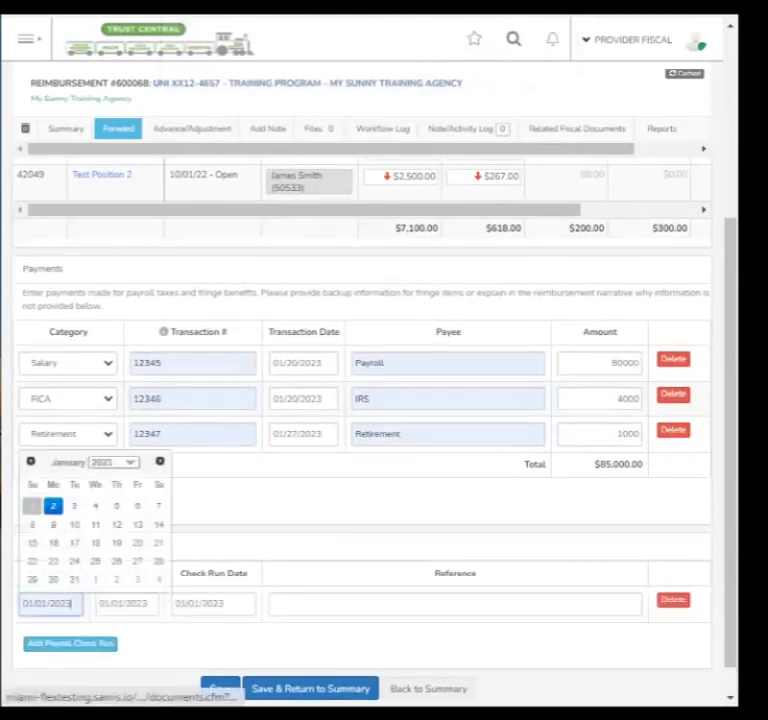
click(53, 506)
click(127, 603)
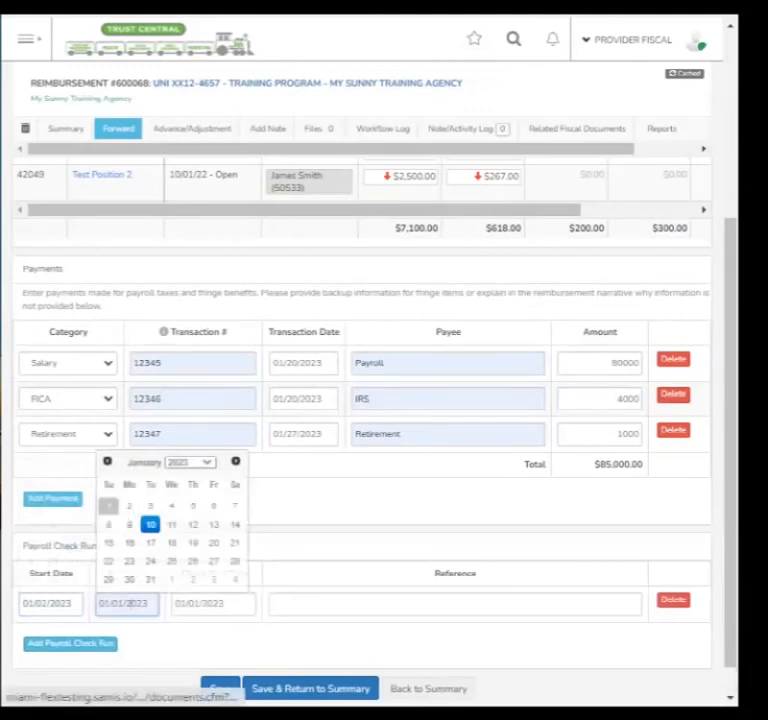
click(213, 524)
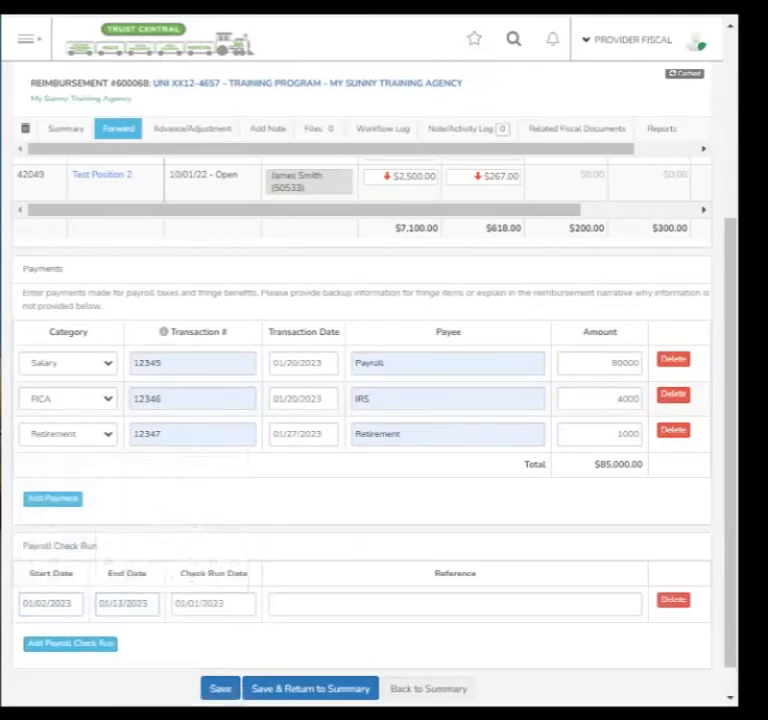
click(213, 603)
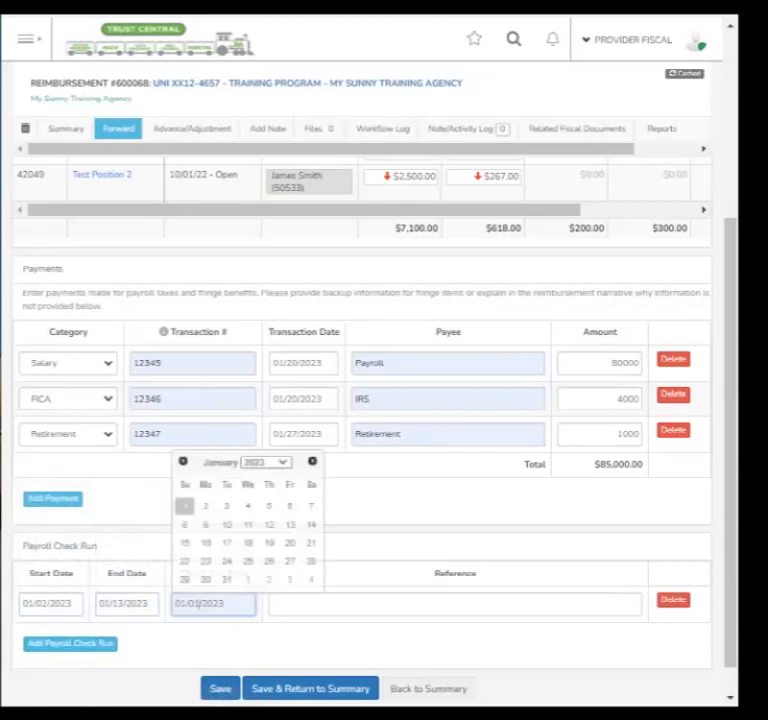
click(290, 542)
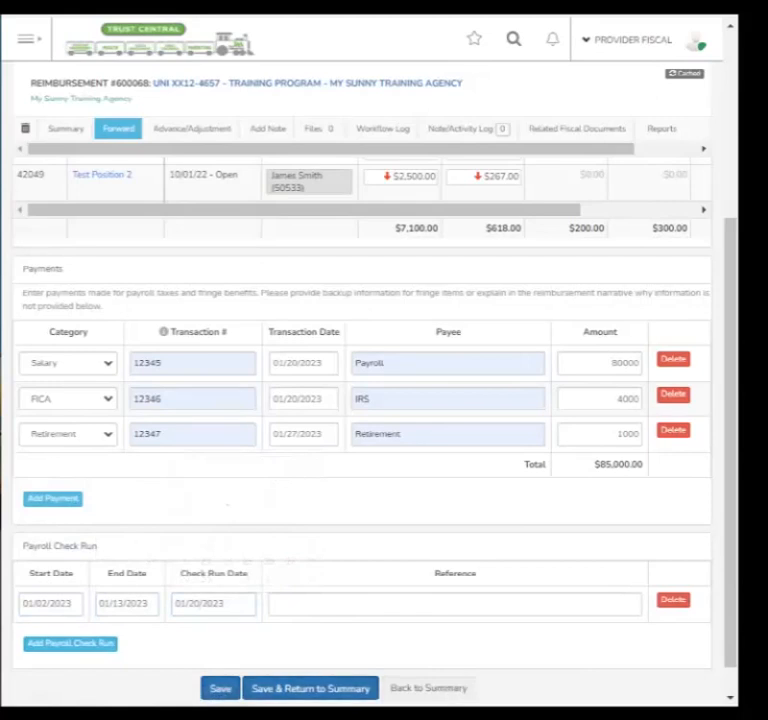
click(310, 688)
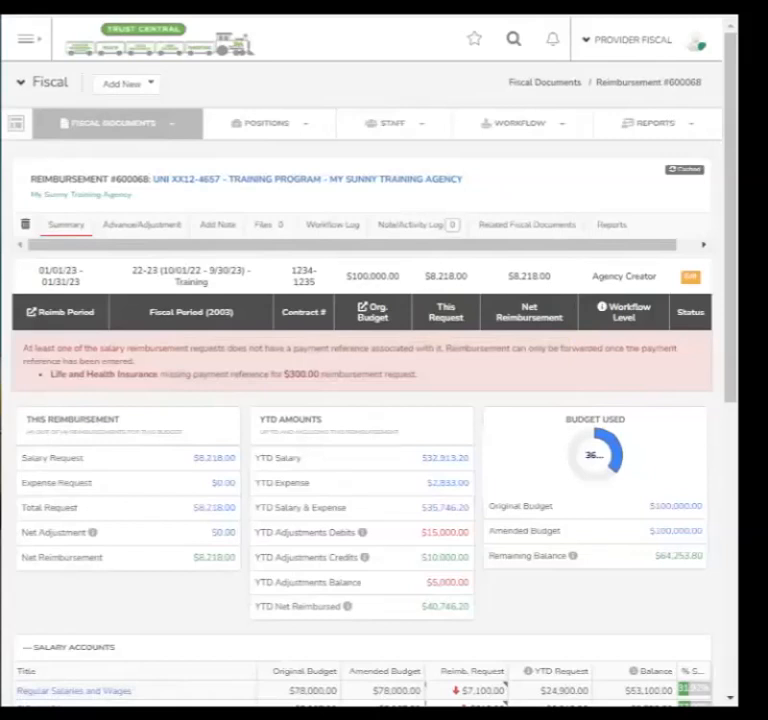
Open the Supplies (program) expense account and add a payment with transaction number 12345.
scroll(384, 420, down, 3)
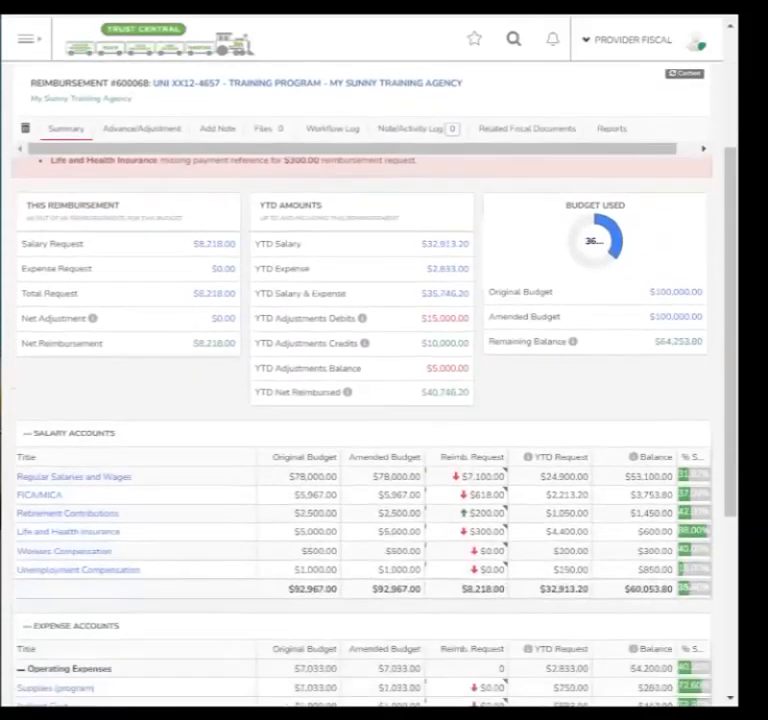
scroll(465, 335, down, 1)
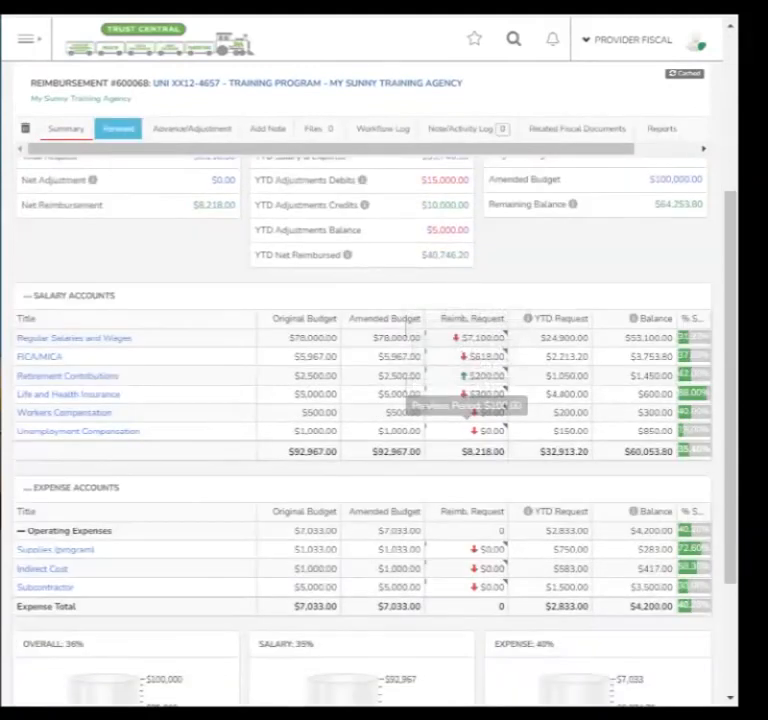
click(56, 550)
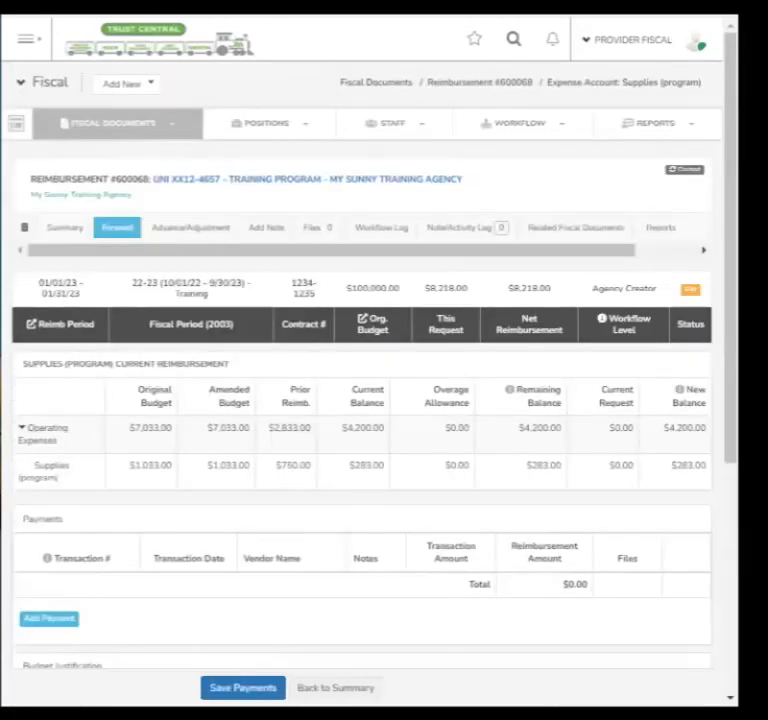
scroll(365, 400, down, 2)
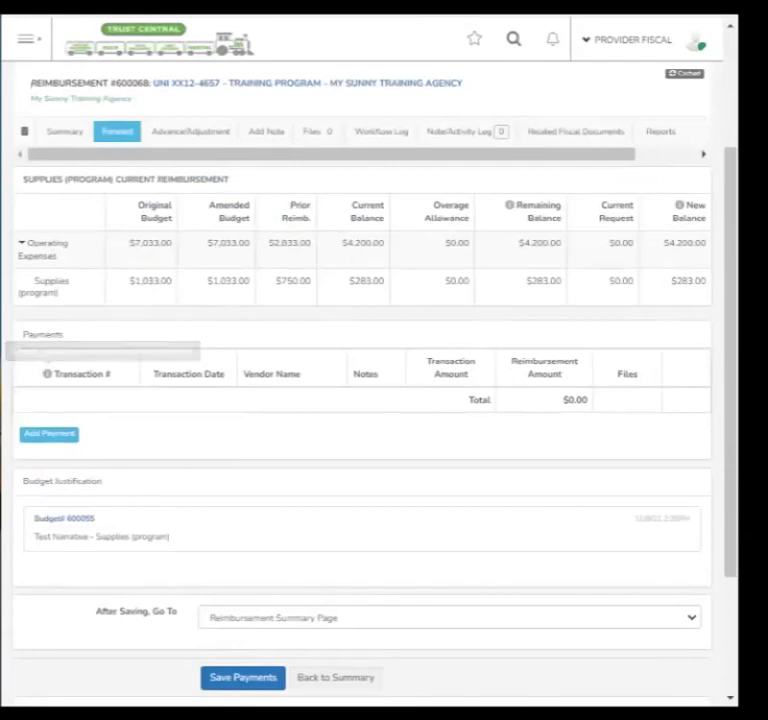
click(49, 433)
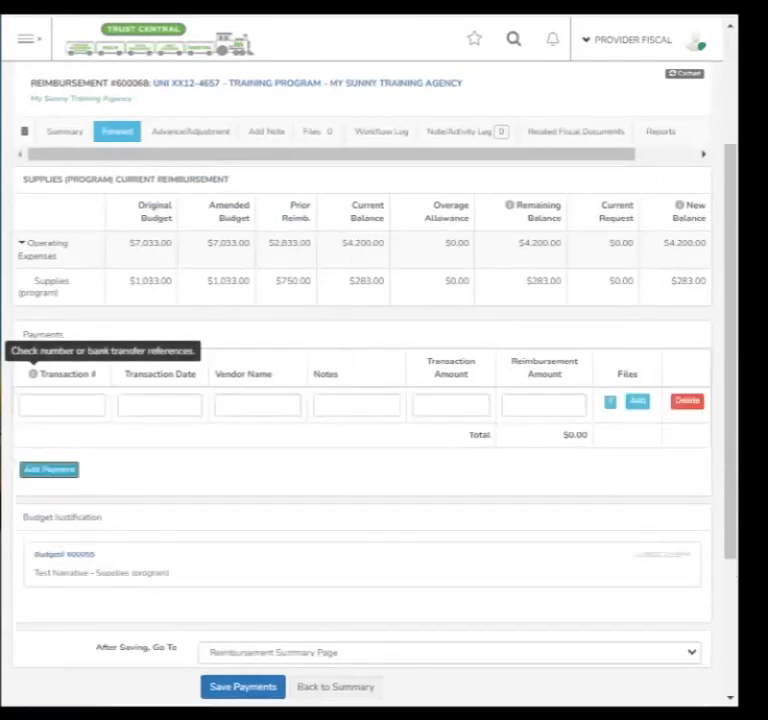
click(61, 405)
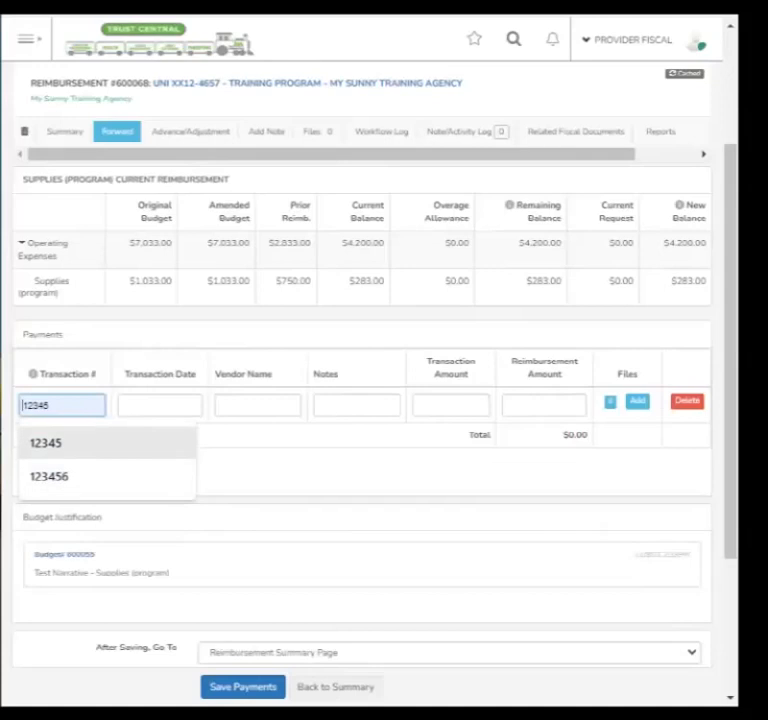
click(47, 443)
Give the supplies payment the transaction date 01/16/2023, vendor Office Depot and the note Supplies.
click(160, 405)
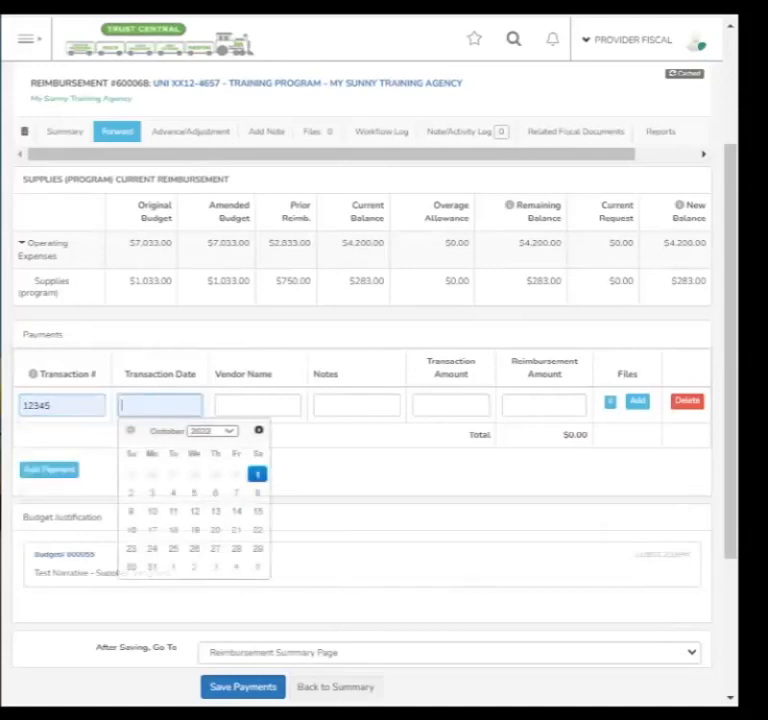
click(259, 430)
click(259, 430)
click(259, 430)
click(152, 511)
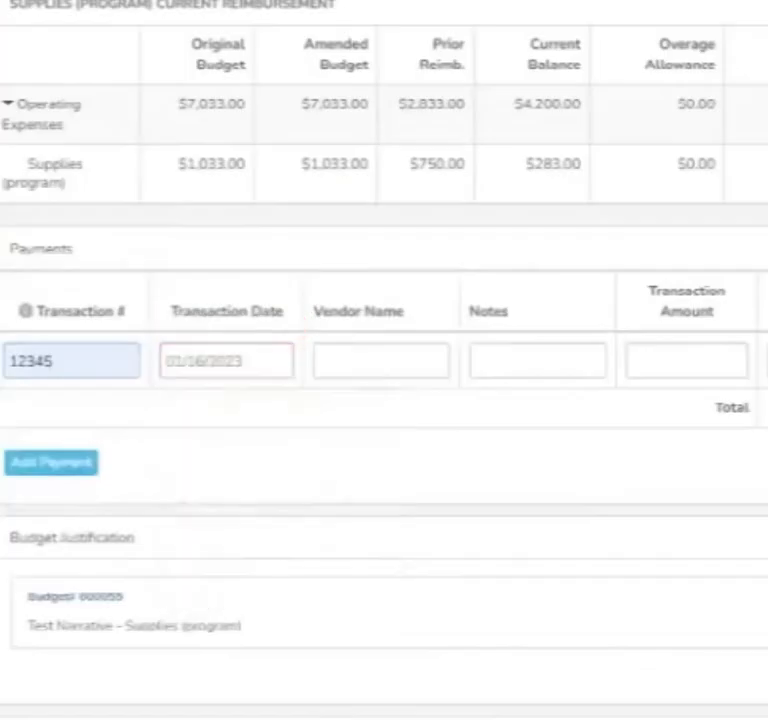
click(381, 361)
click(386, 473)
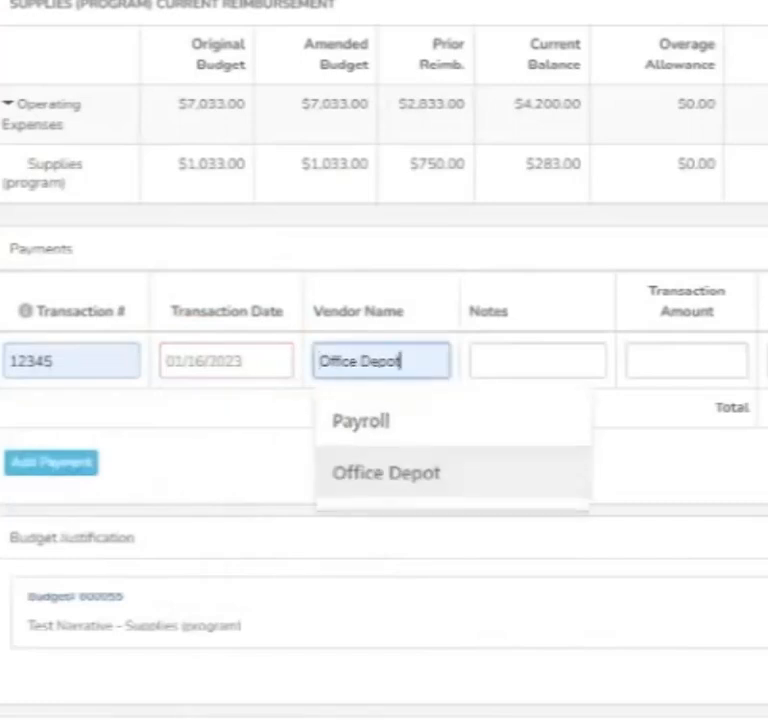
click(538, 361)
click(540, 420)
Set the supplies payment's transaction amount to 150 and its reimbursement amount to 50.
click(686, 361)
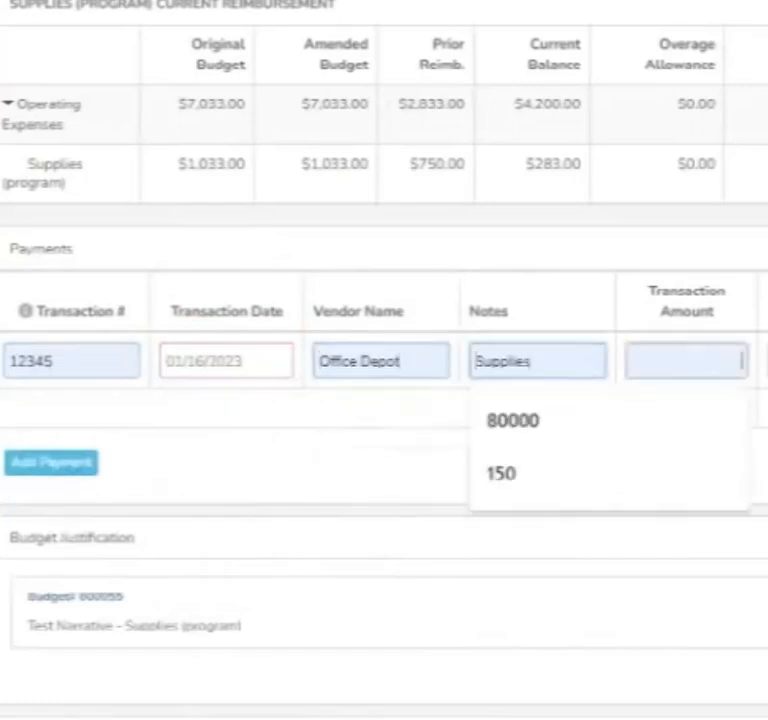
key(Down)
key(Return)
key(Tab)
key(Down)
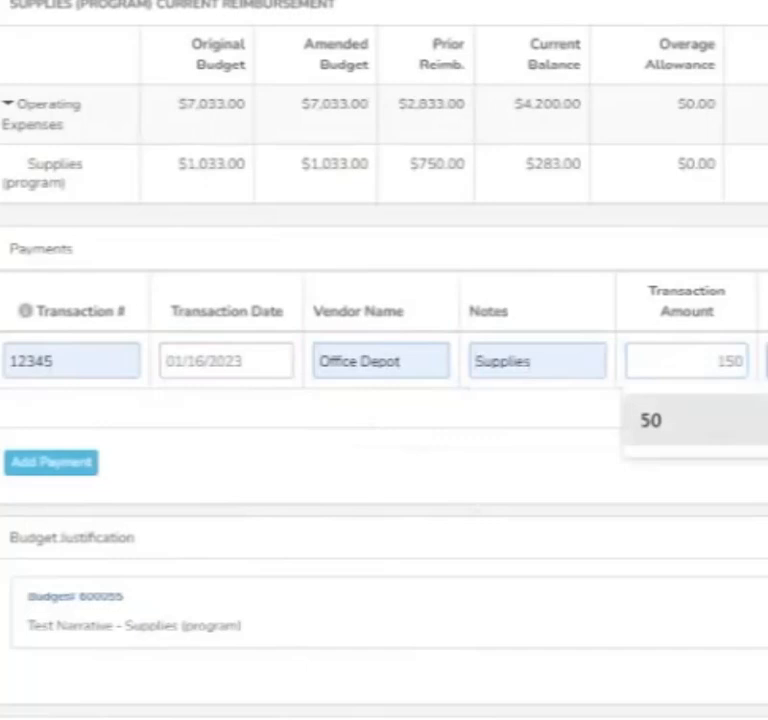
key(Return)
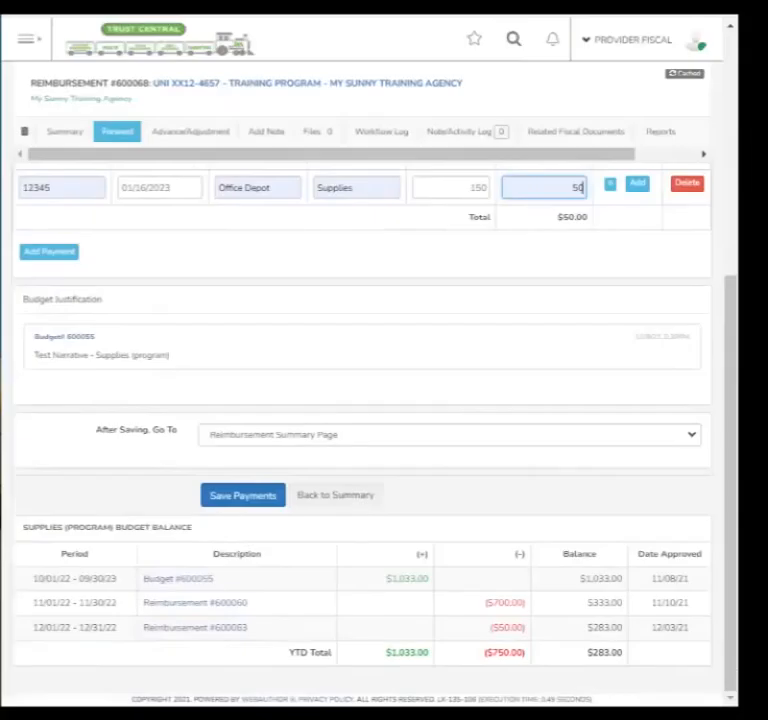
Save the supplies payment with Operating Expenses: Indirect Cost as the page to go to, and return from there to the reimbursement summary.
click(450, 434)
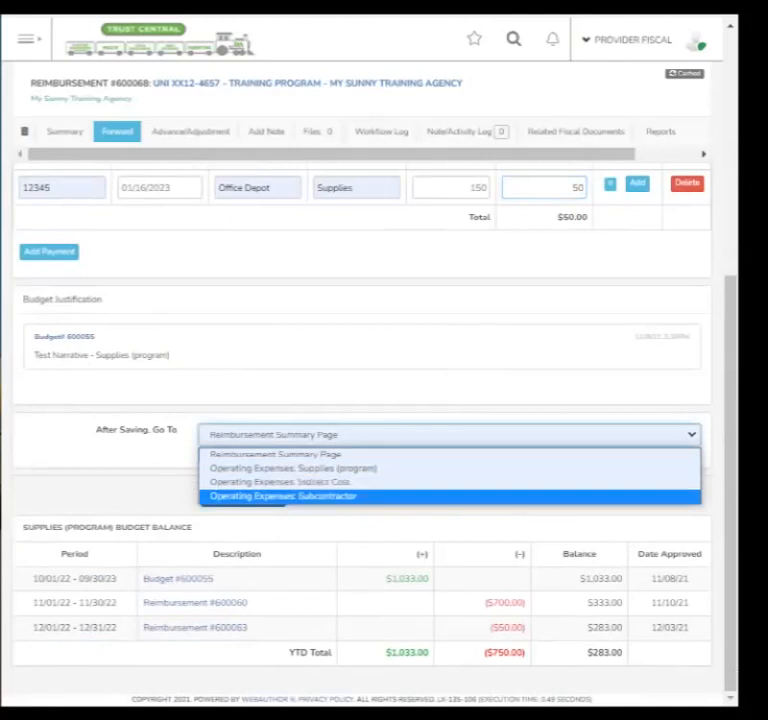
click(281, 482)
click(242, 495)
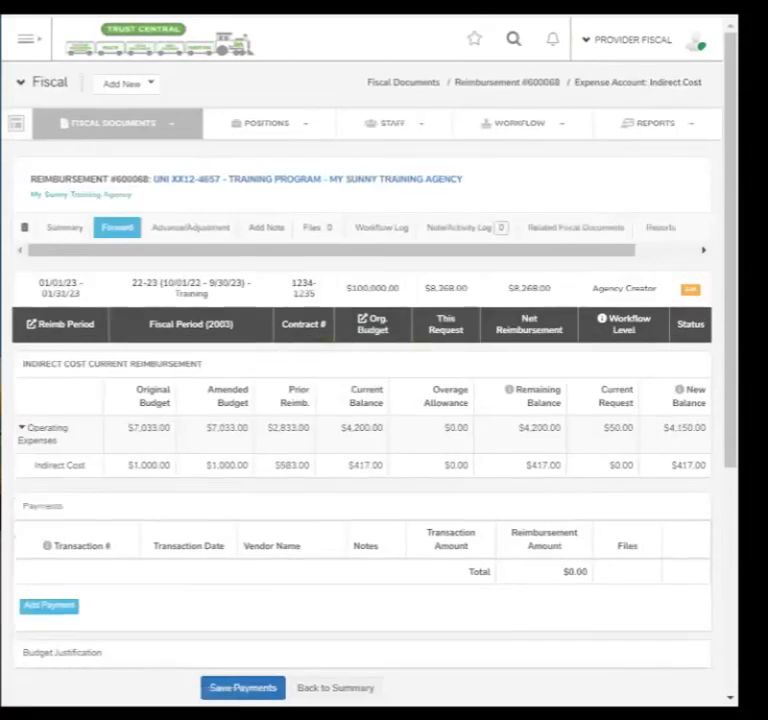
scroll(360, 400, down, 4)
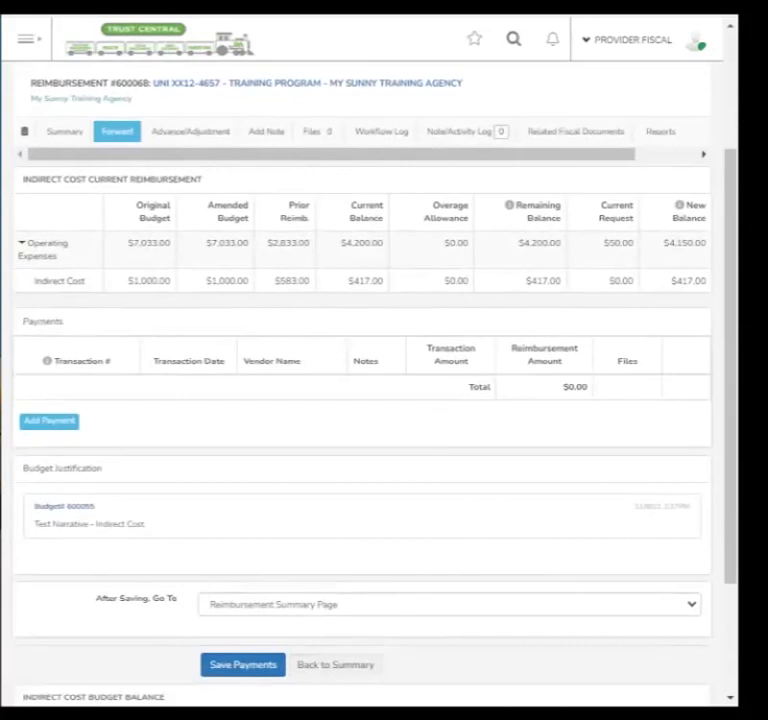
click(336, 665)
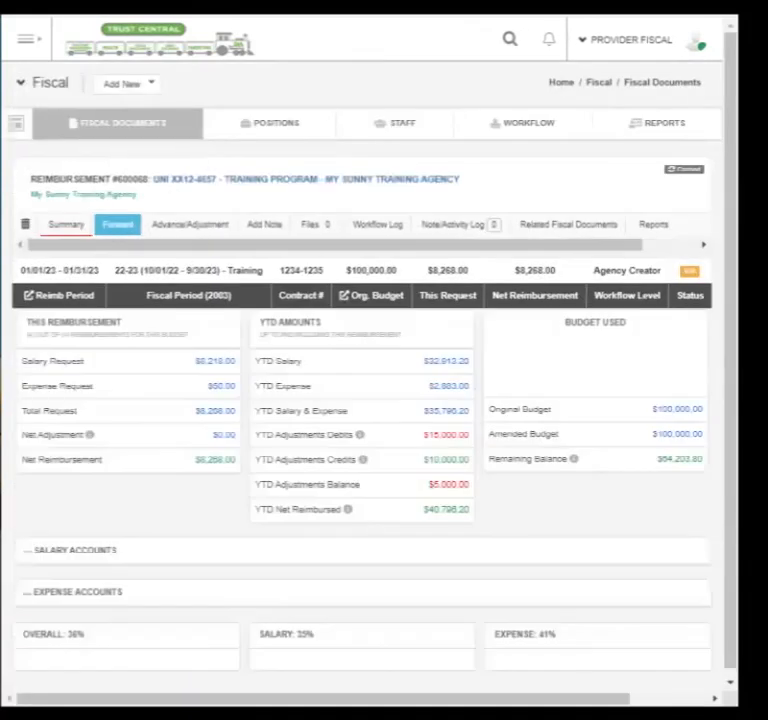